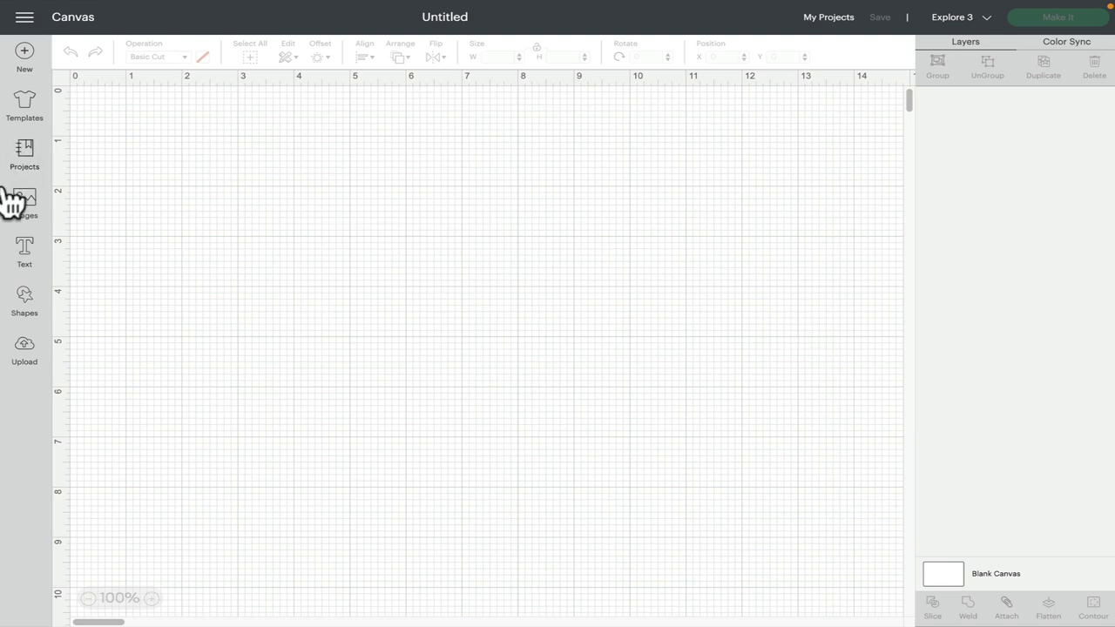
# - Search all images for 'create' and scroll through the results
pyautogui.click(31, 216)
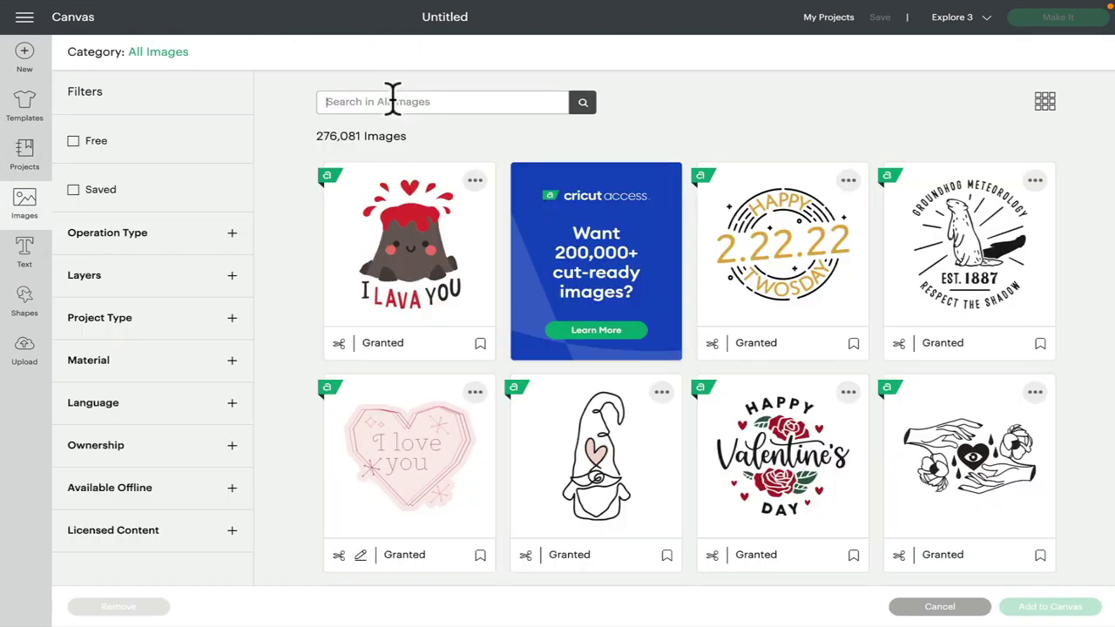
pyautogui.click(394, 102)
pyautogui.write('create')
pyautogui.scroll(-8, 738, 432)
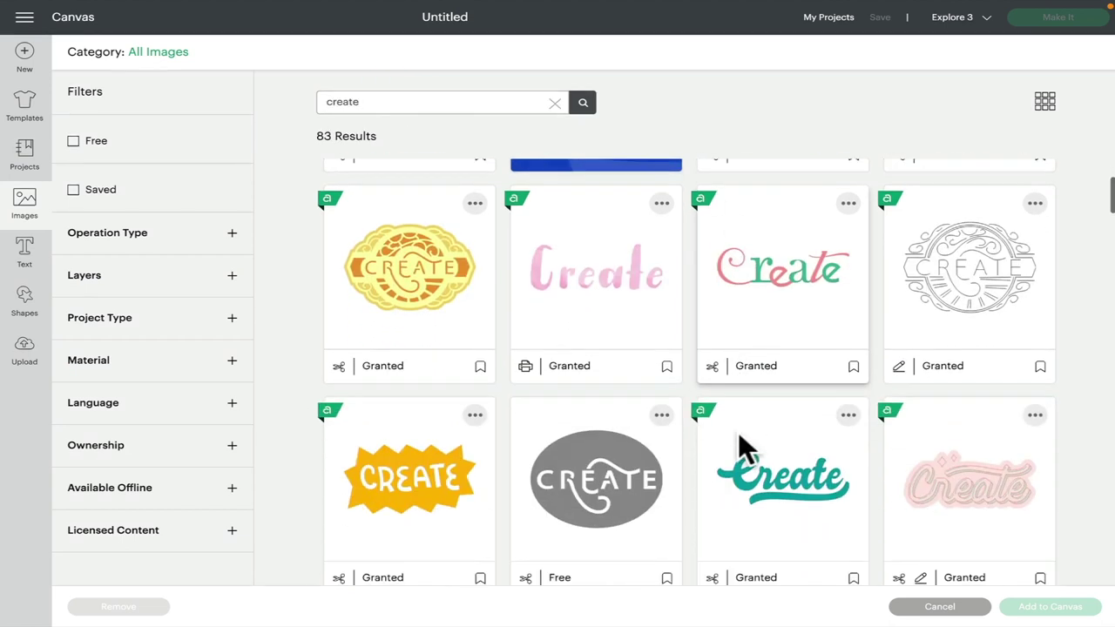
pyautogui.scroll(-5, 738, 433)
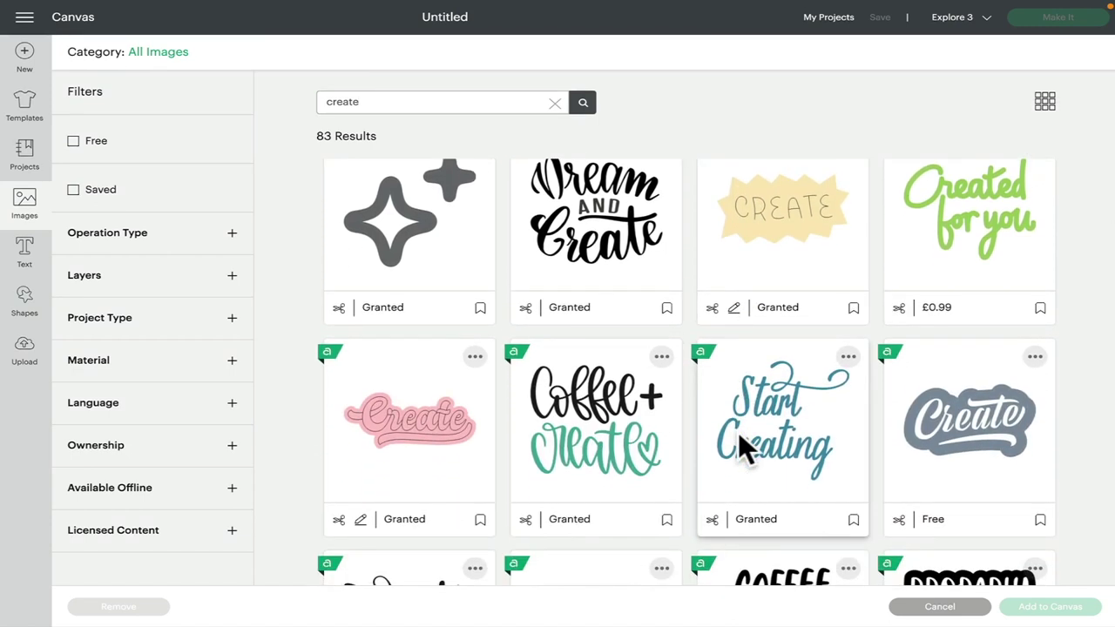
pyautogui.scroll(-5, 737, 433)
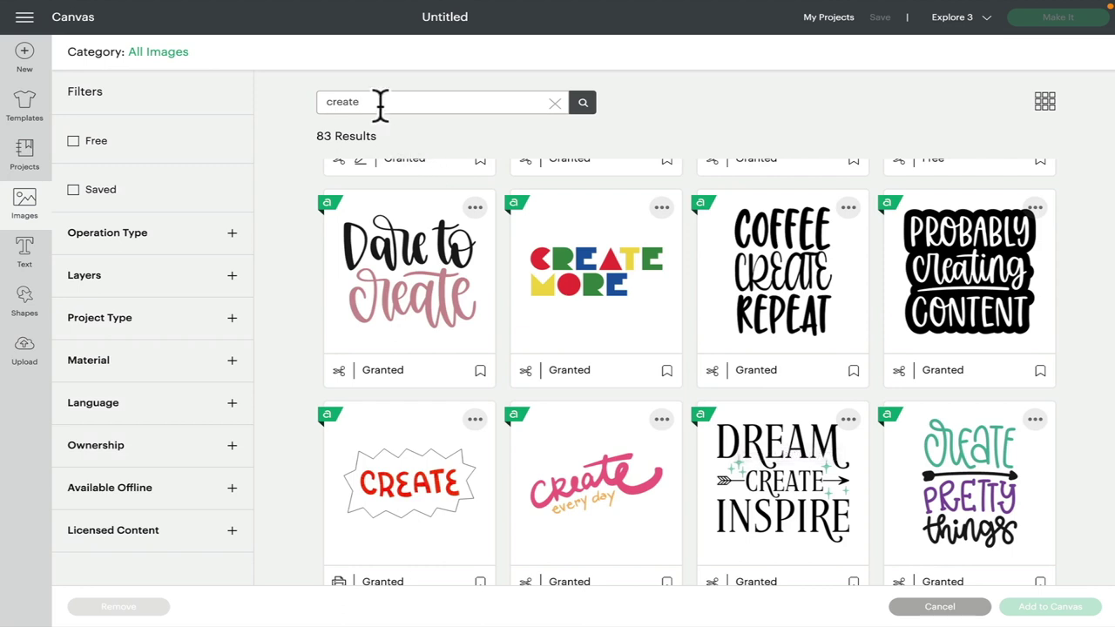
# - Replace the search term with 'critter' and run the search, which returns 0 results
pyautogui.moveTo(381, 103); pyautogui.dragTo(324, 101)
pyautogui.write('critter')
pyautogui.press('Return')
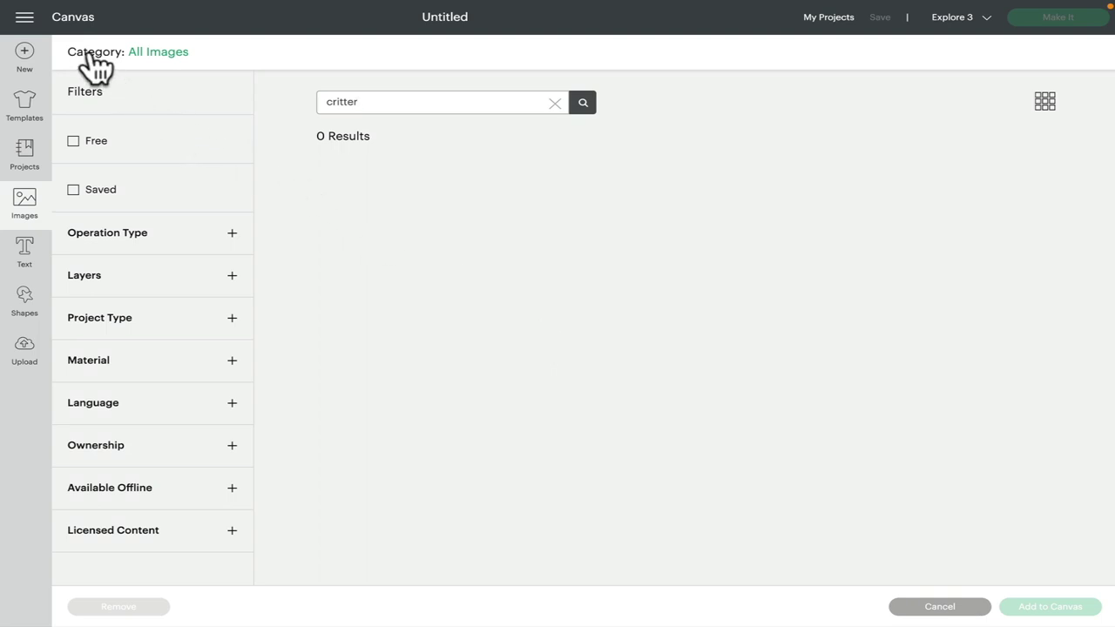
# - Switch the category to Image Sets and search 'create', browsing results like Create A Critter (201 Images)
pyautogui.click(175, 56)
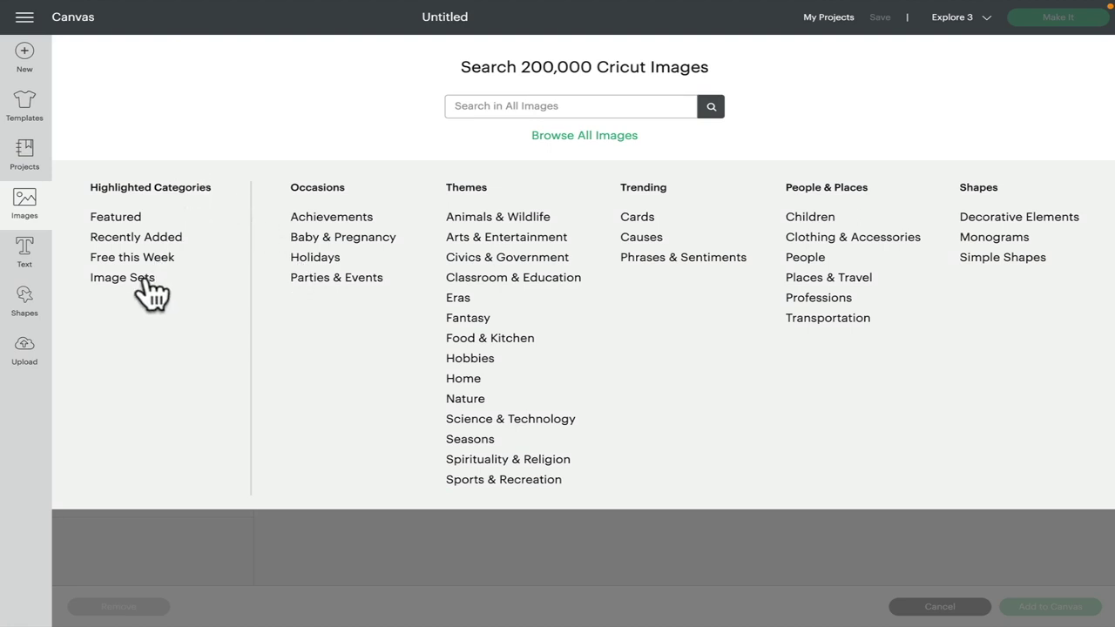
pyautogui.click(146, 279)
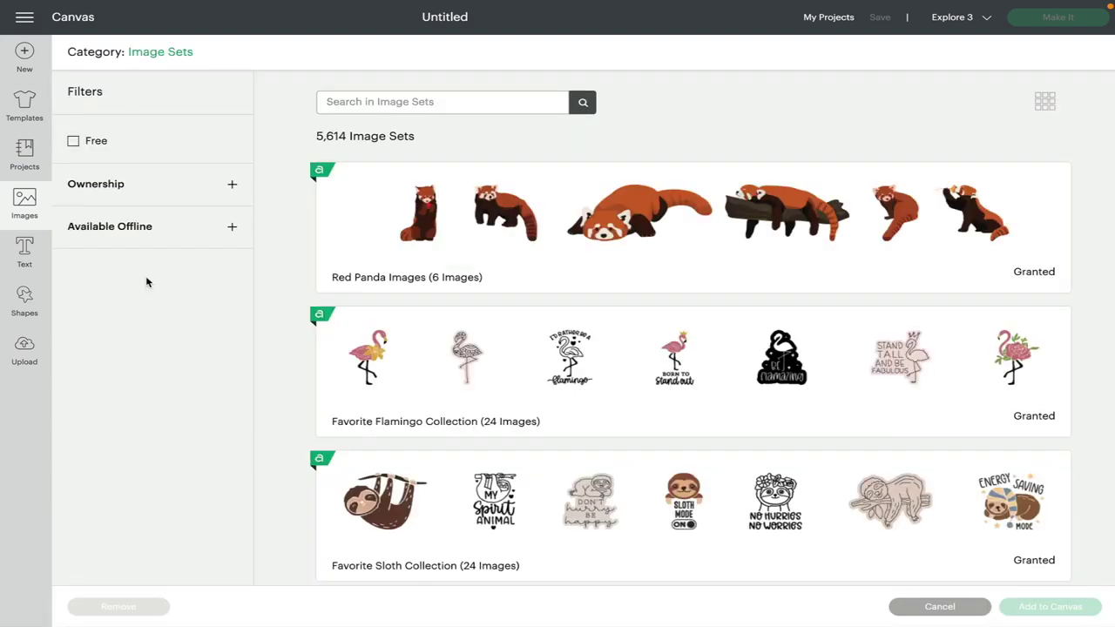
pyautogui.click(388, 102)
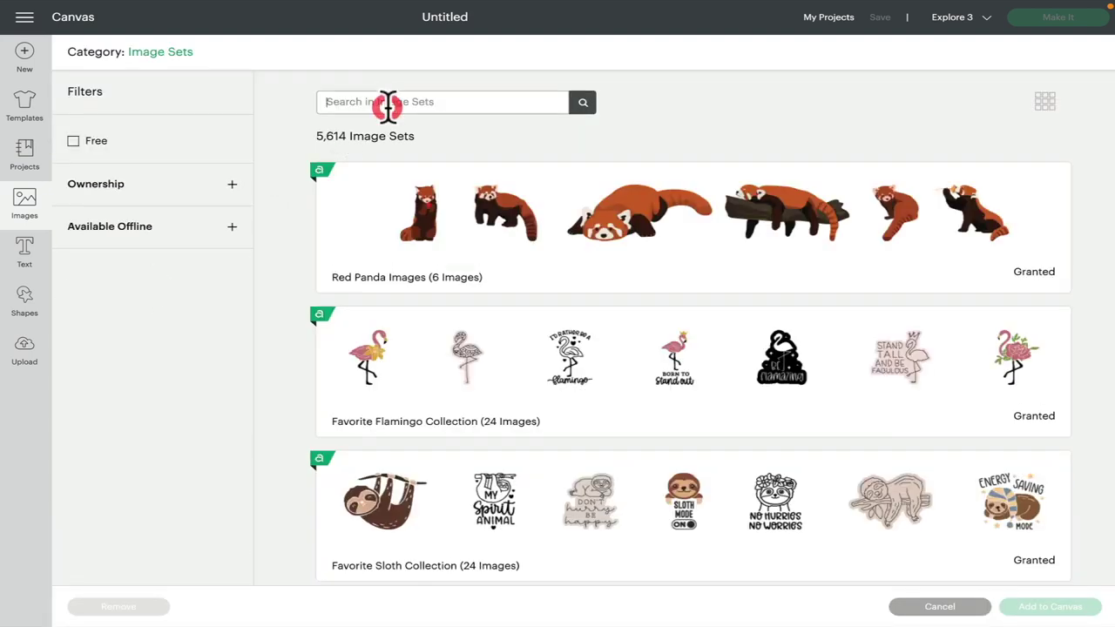
pyautogui.write('c')
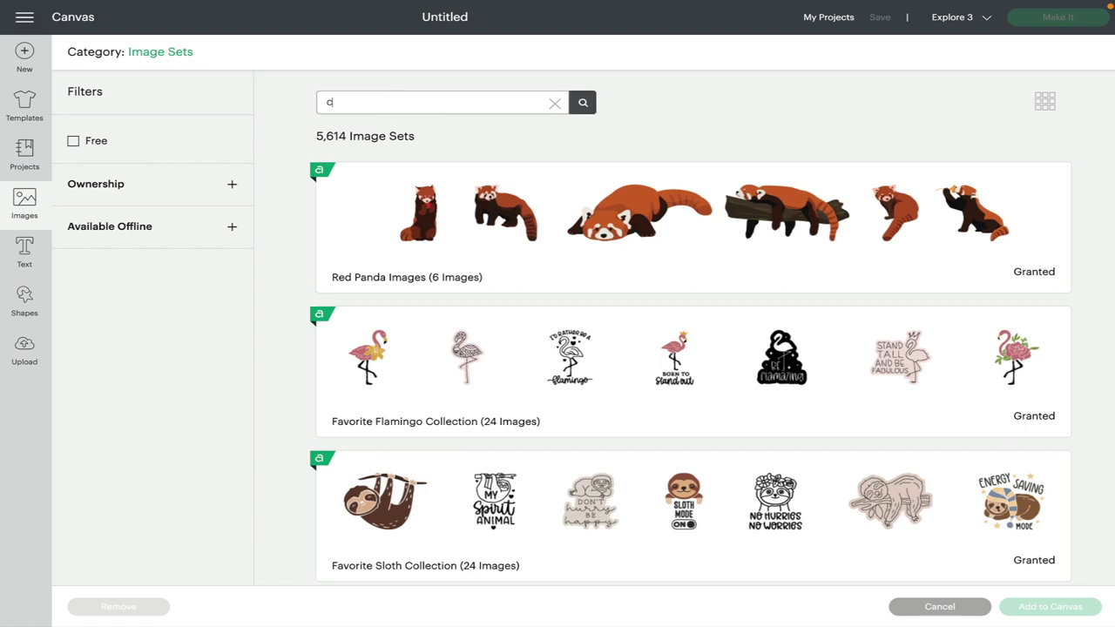
pyautogui.write('reate')
pyautogui.press('Return')
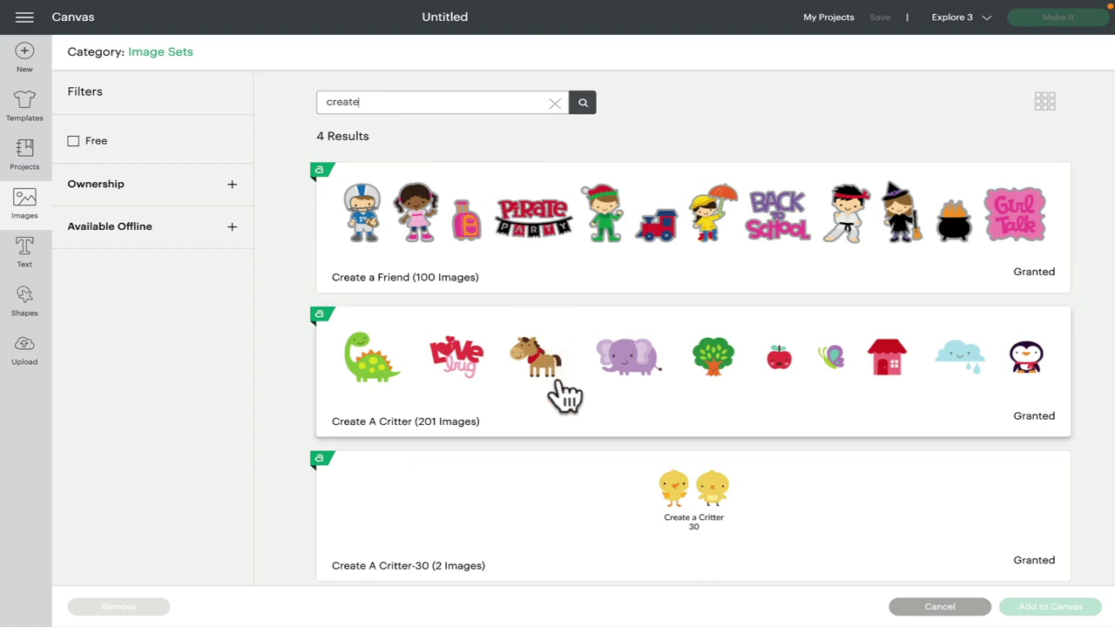
pyautogui.scroll(-1, 535, 530)
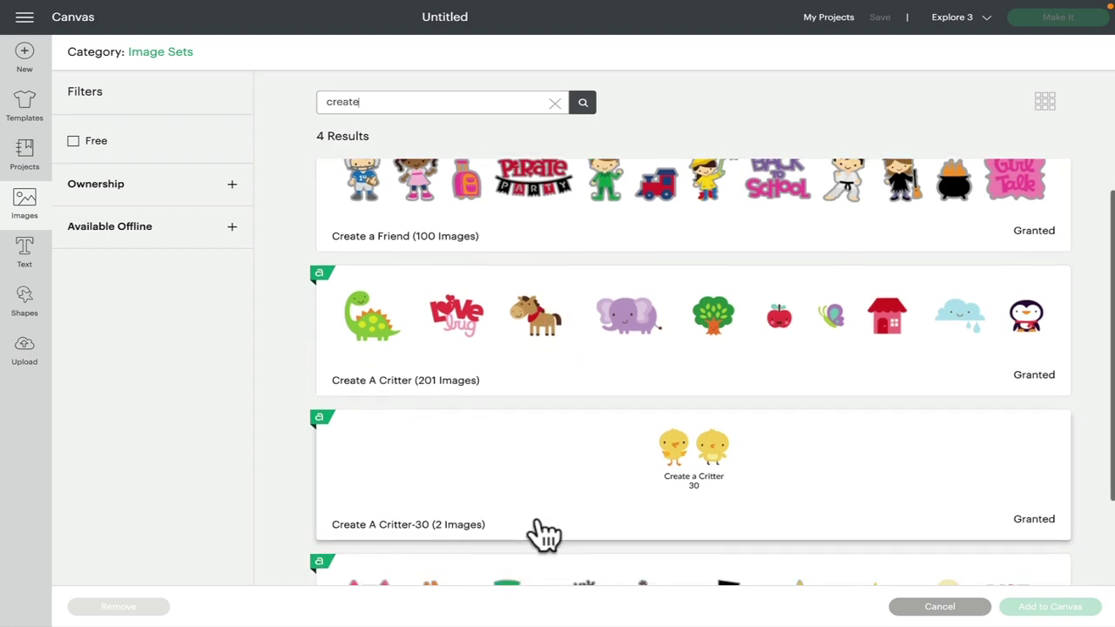
pyautogui.scroll(-3, 543, 534)
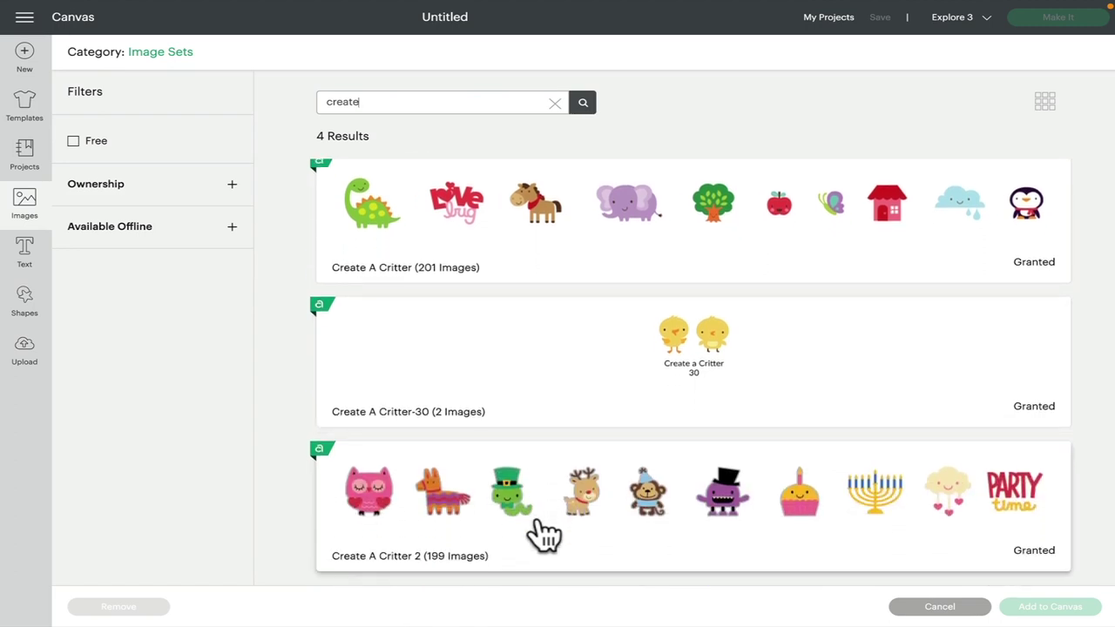
pyautogui.scroll(4, 543, 533)
pyautogui.click(386, 102)
# - Replace the image-set search term with 'critter' and scroll the results
pyautogui.press('BackSpace')
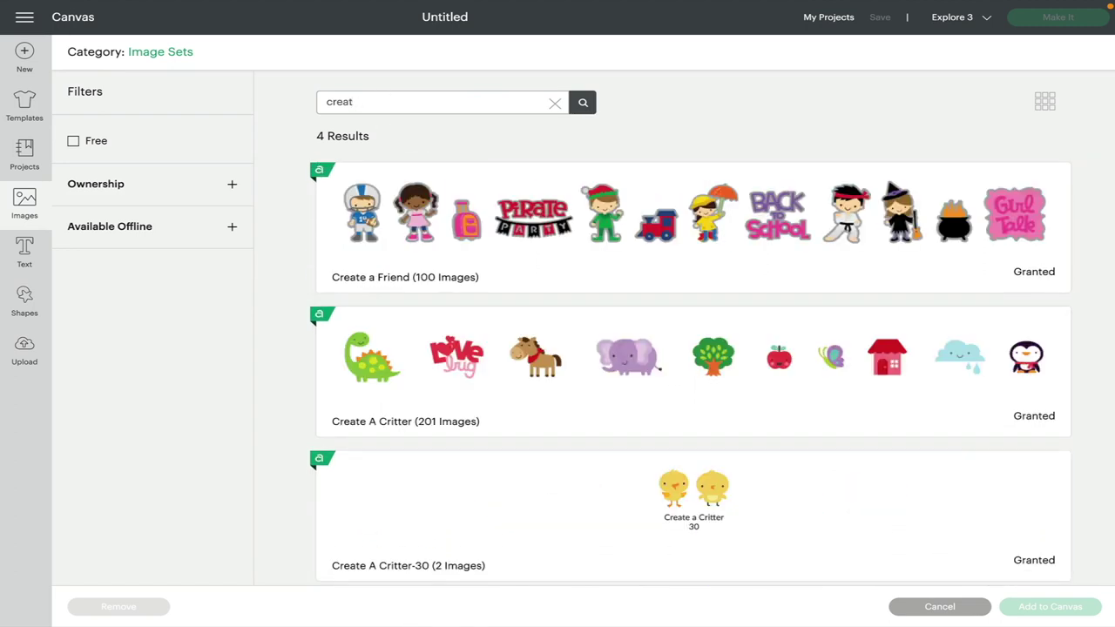
pyautogui.press('BackSpace')
pyautogui.write('critter')
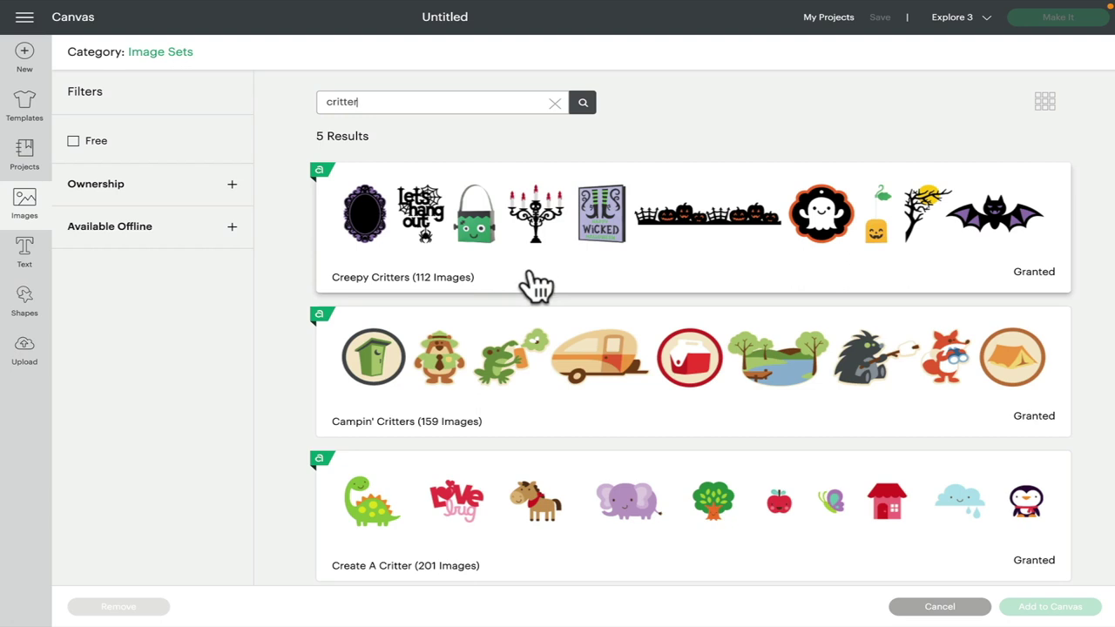
pyautogui.scroll(-2, 528, 402)
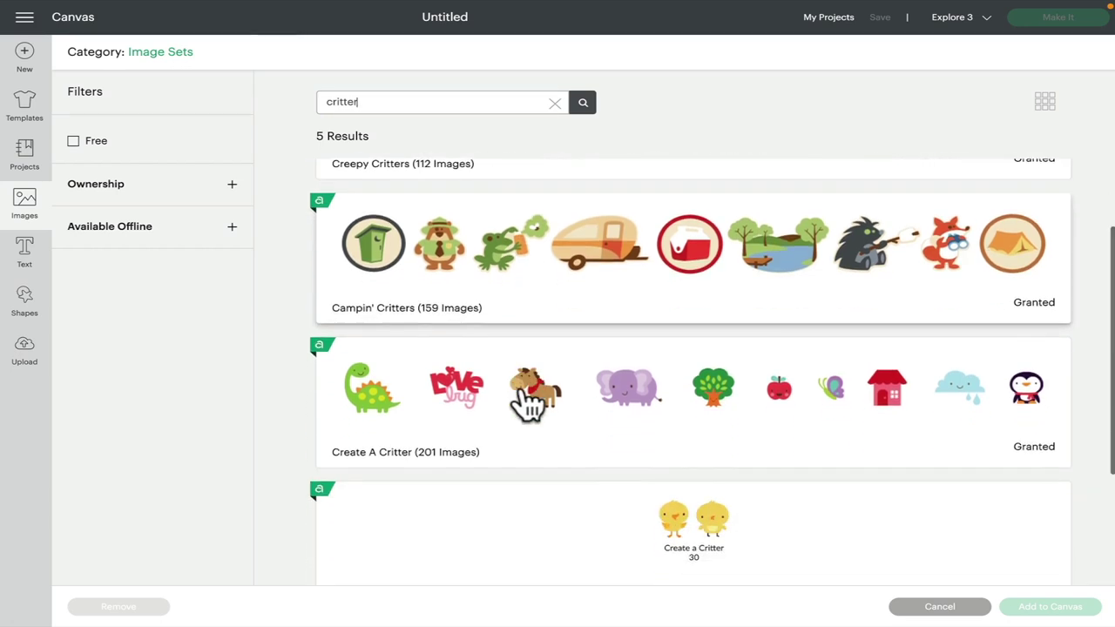
pyautogui.scroll(-3, 528, 402)
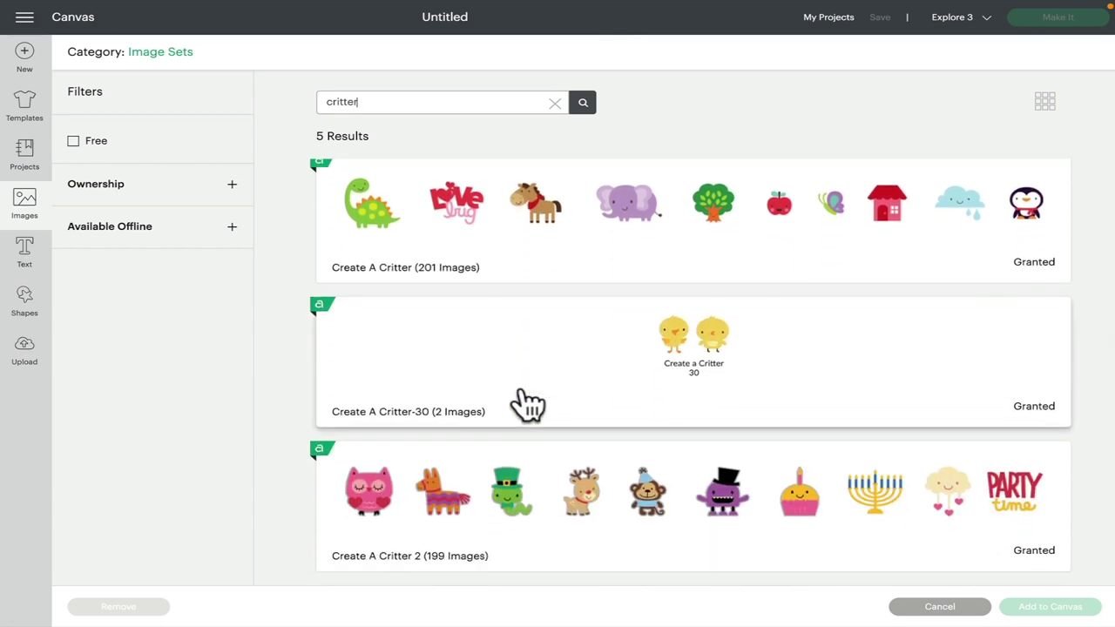
pyautogui.scroll(5, 528, 402)
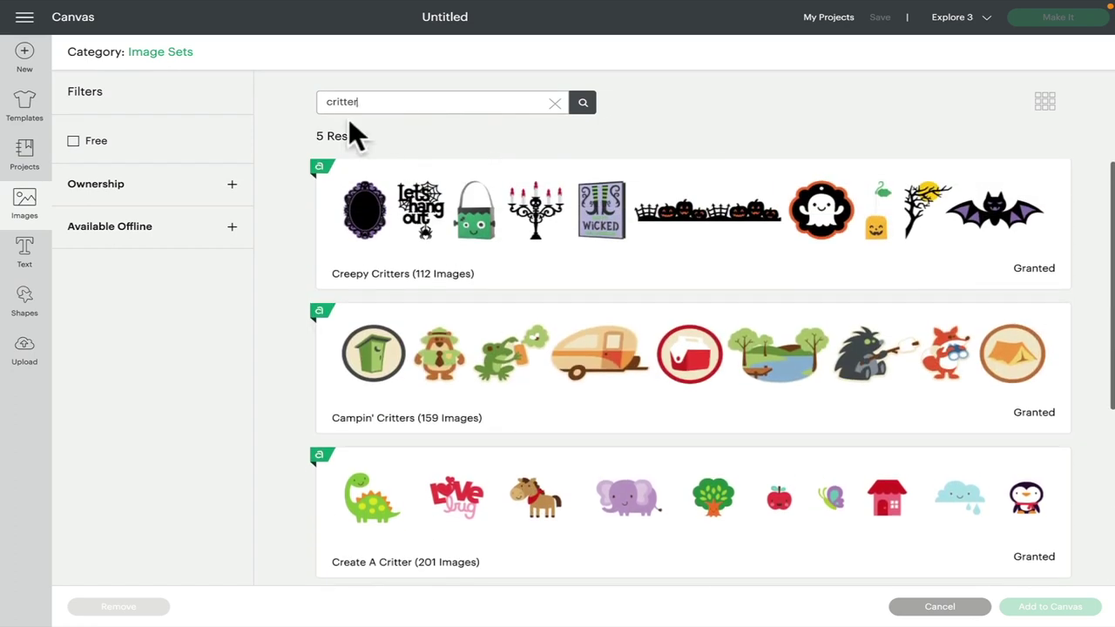
# - Search image sets for 'create a critter', then close the image browser to return to the canvas
pyautogui.click(320, 102)
pyautogui.write('c')
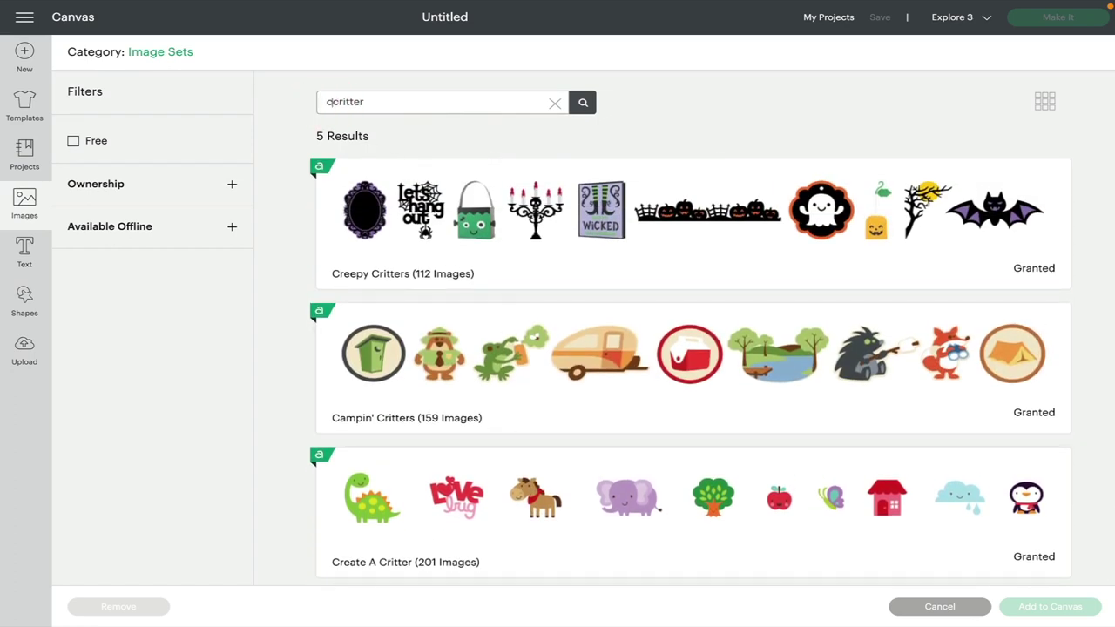
pyautogui.write('reate a')
pyautogui.press('Return')
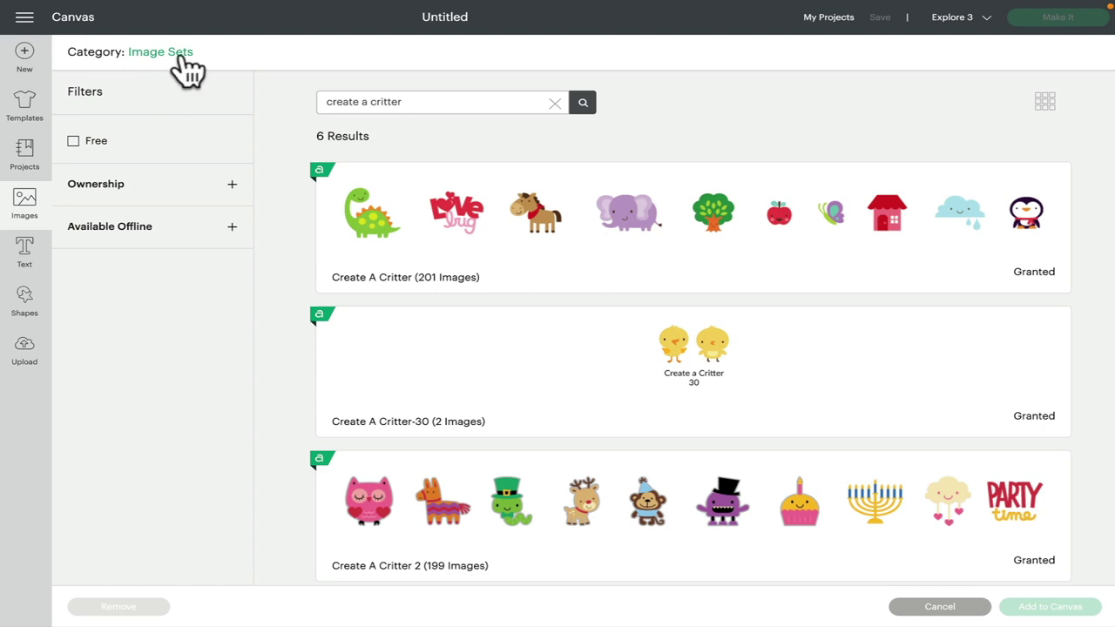
pyautogui.click(25, 206)
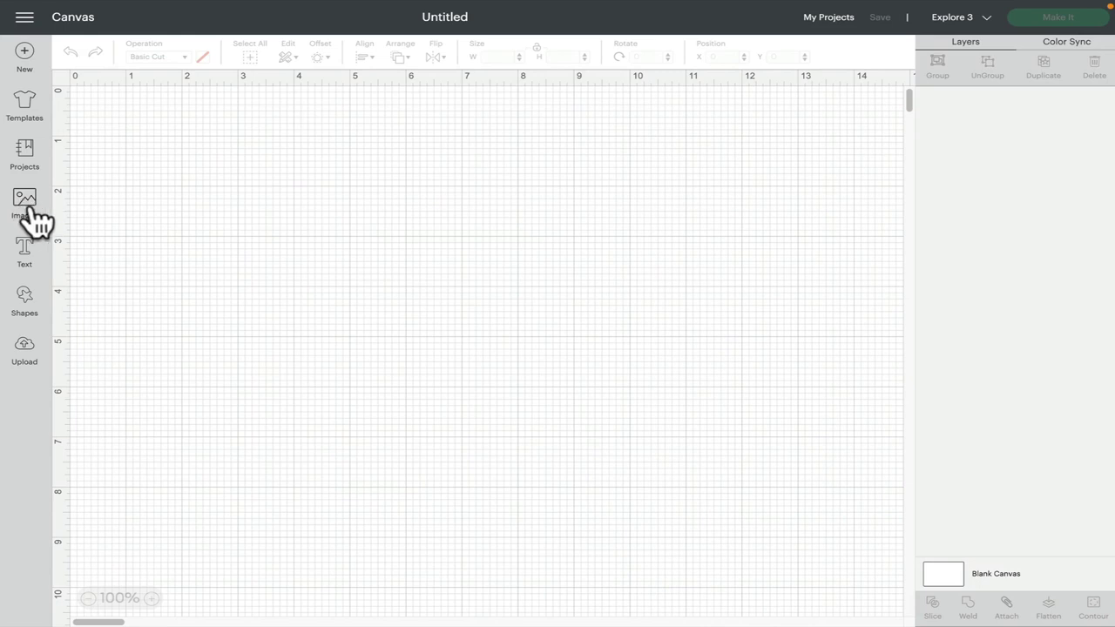
# - Reopen the Images library and switch from Image Sets back to All Images (276,081 results)
pyautogui.click(26, 207)
pyautogui.click(174, 50)
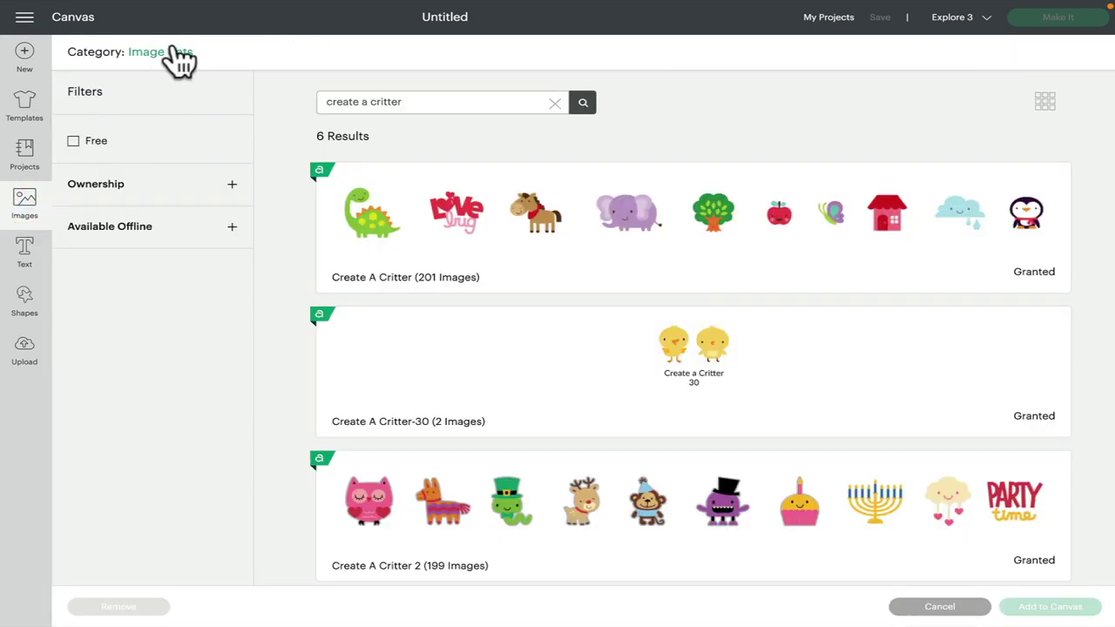
pyautogui.click(584, 135)
pyautogui.scroll(-3, 769, 447)
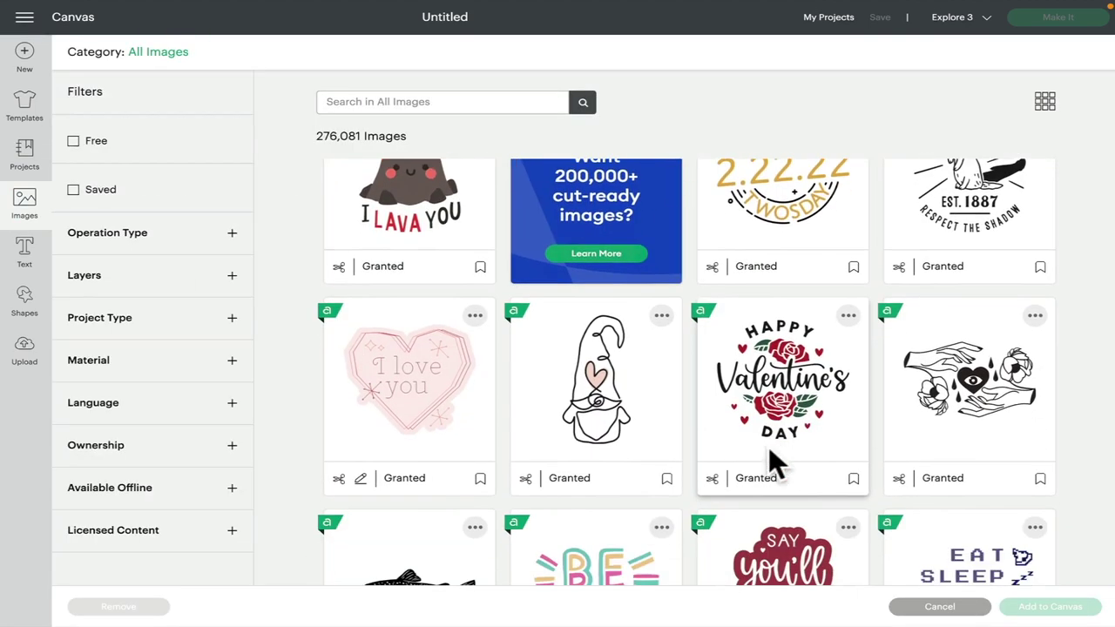
pyautogui.scroll(1, 1001, 234)
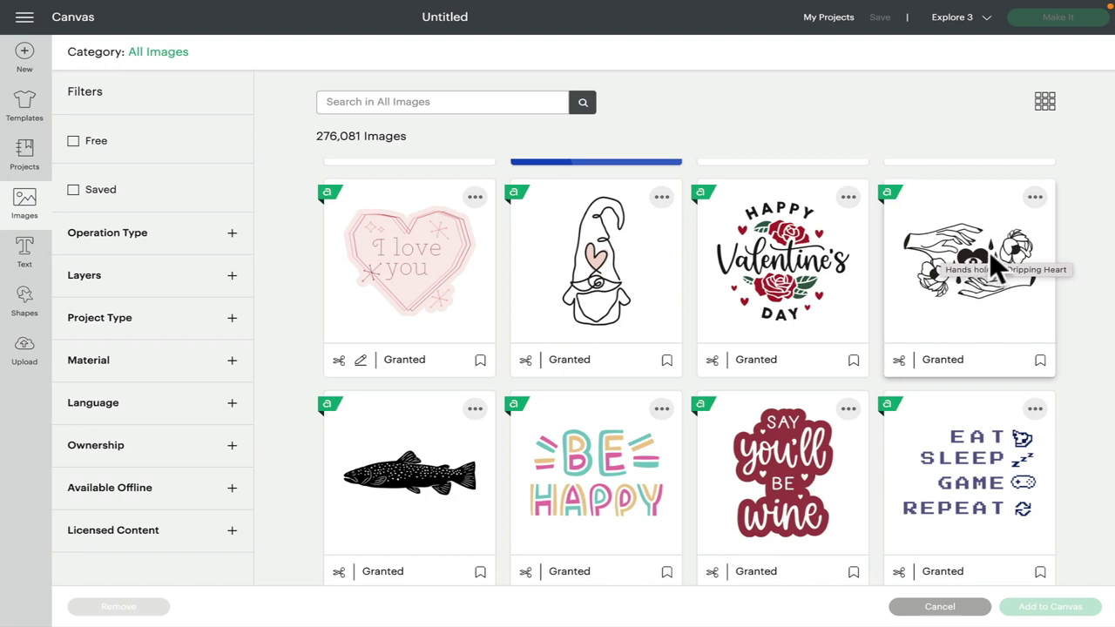
# - View the image sets for the Hands holding Dripping Heart image and open Anti Valentine's Day Tattoos
pyautogui.click(1035, 199)
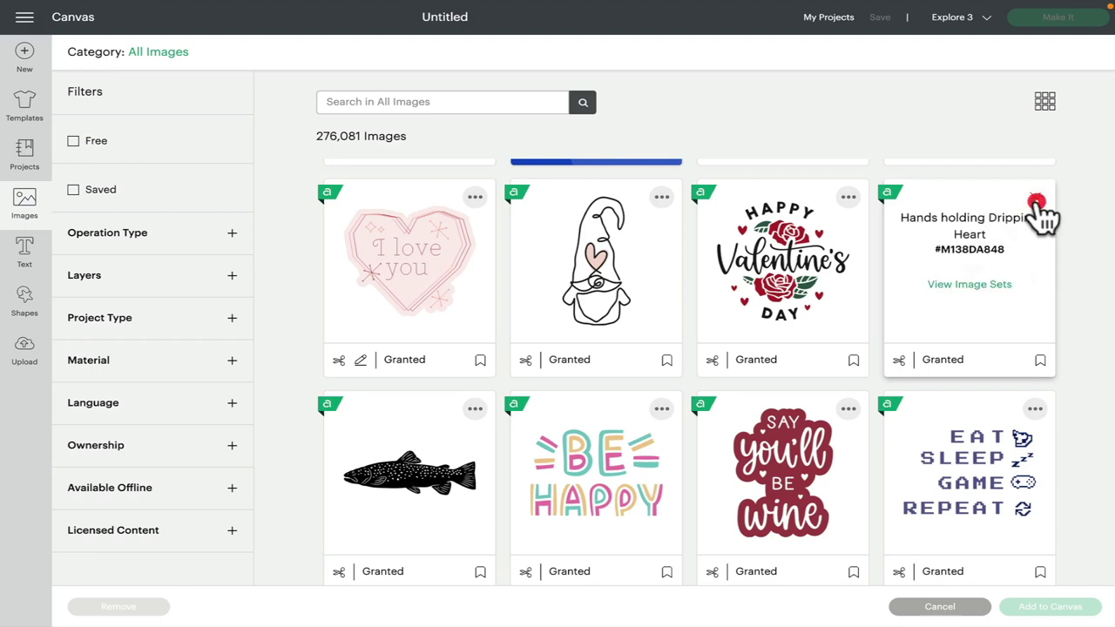
pyautogui.click(995, 290)
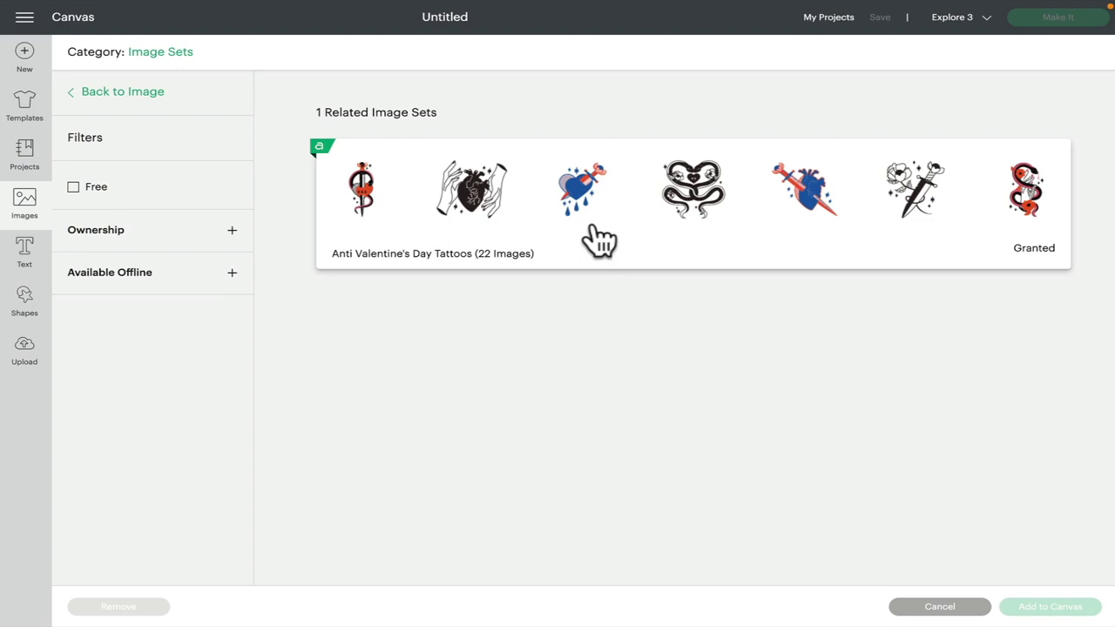
pyautogui.click(593, 229)
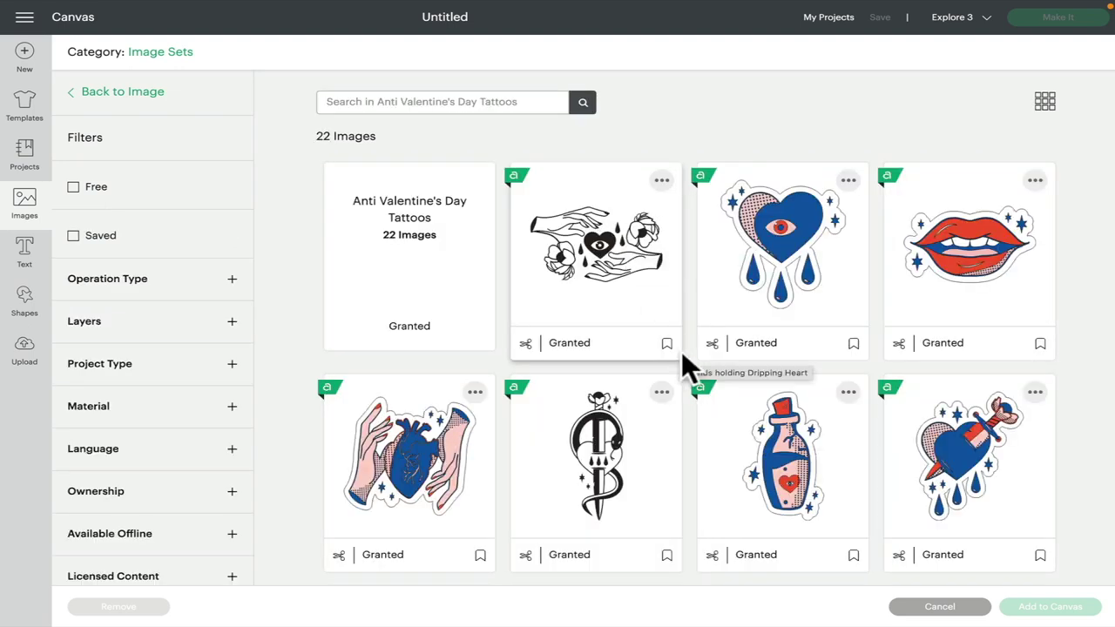
# - Select the potion, dagger-heart, black snake and hands tattoo images from the set
pyautogui.scroll(-3, 681, 353)
pyautogui.scroll(-1, 681, 351)
pyautogui.click(615, 344)
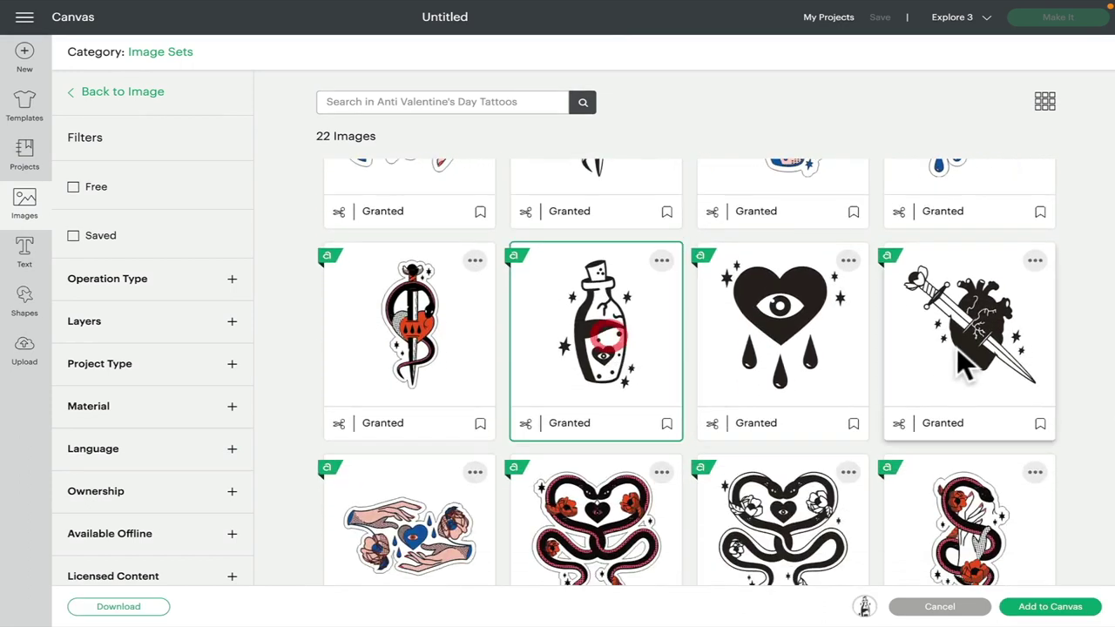
pyautogui.click(955, 348)
pyautogui.click(787, 512)
pyautogui.click(431, 514)
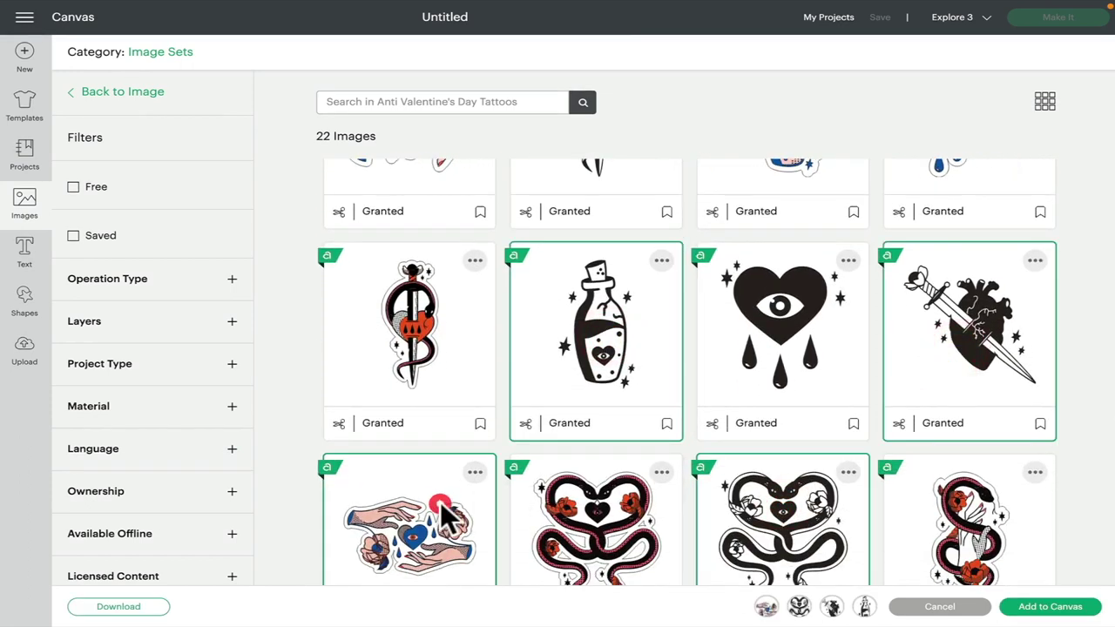
# - Back in All Images, open the details menu of the Thank You image
pyautogui.scroll(-1, 453, 514)
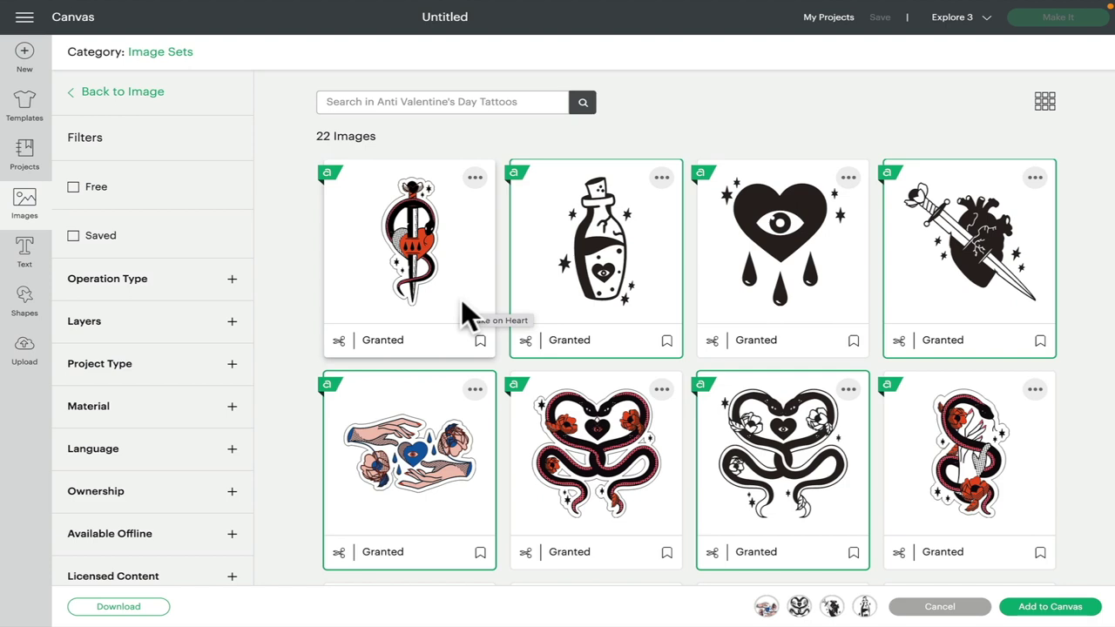
pyautogui.scroll(-5, 599, 277)
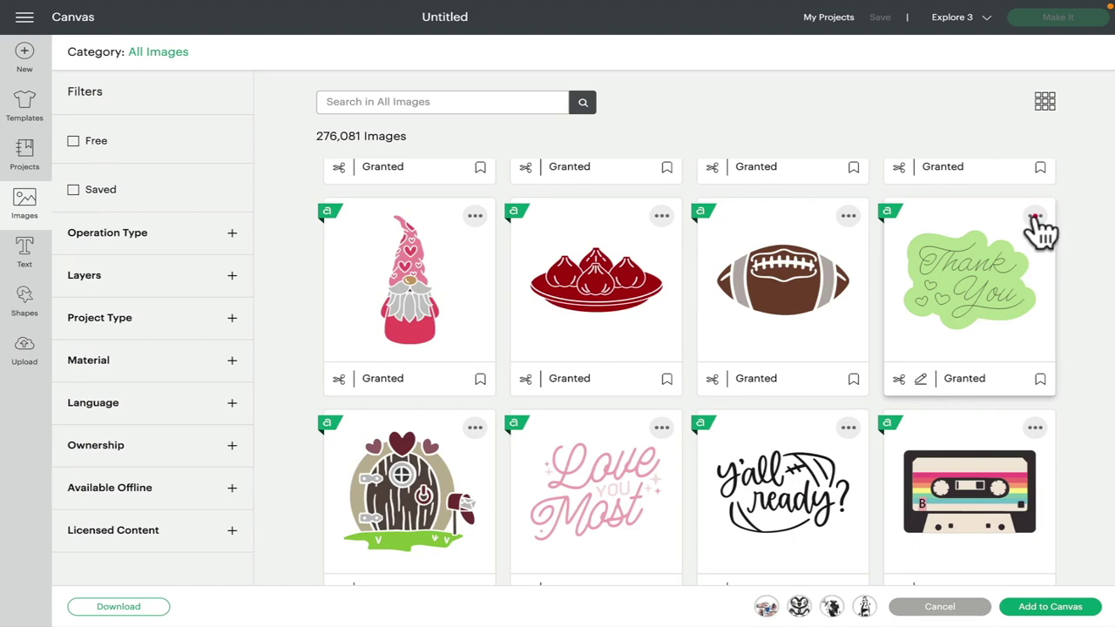
pyautogui.click(1035, 216)
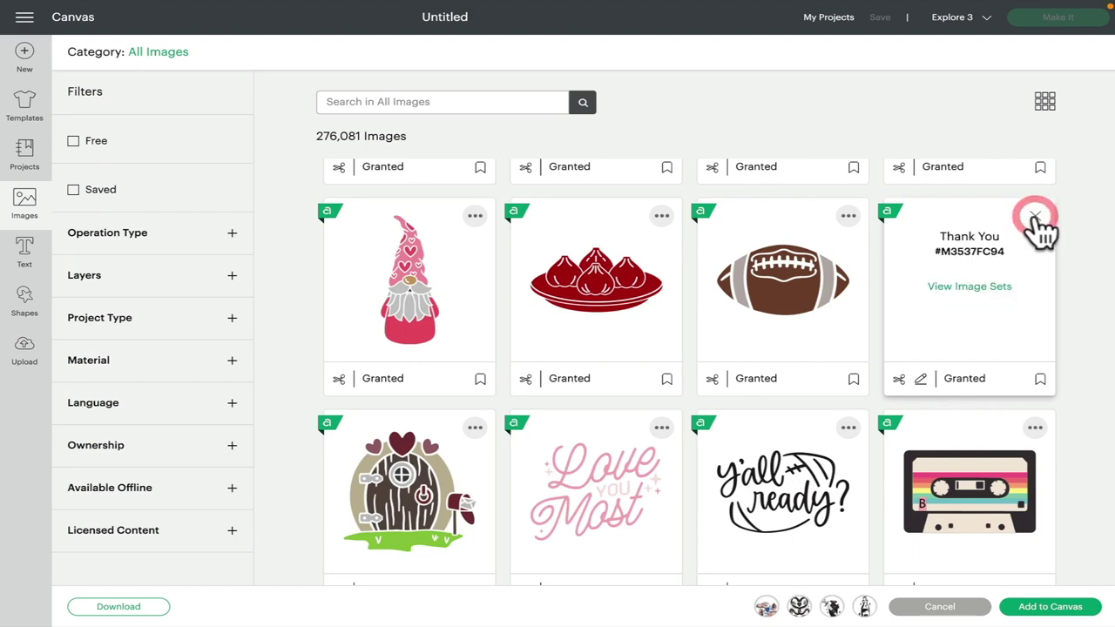
# - Open the Card Sentiments - Elegant Script Draw set containing Thank You and scroll its 75 images
pyautogui.click(982, 288)
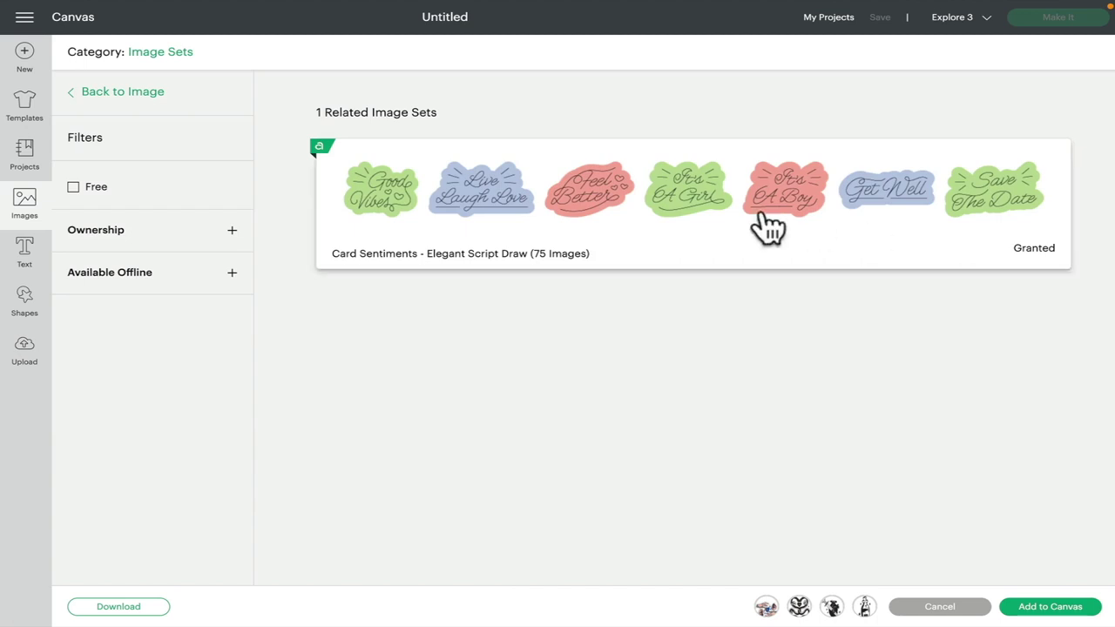
pyautogui.click(689, 214)
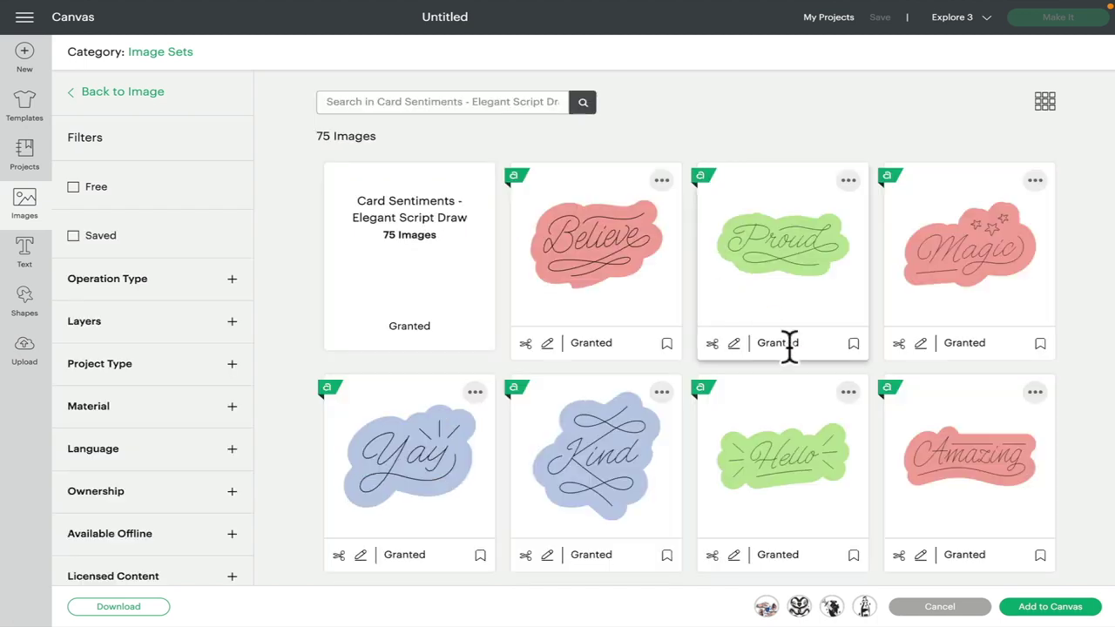
pyautogui.scroll(-3, 790, 350)
pyautogui.scroll(-12, 790, 350)
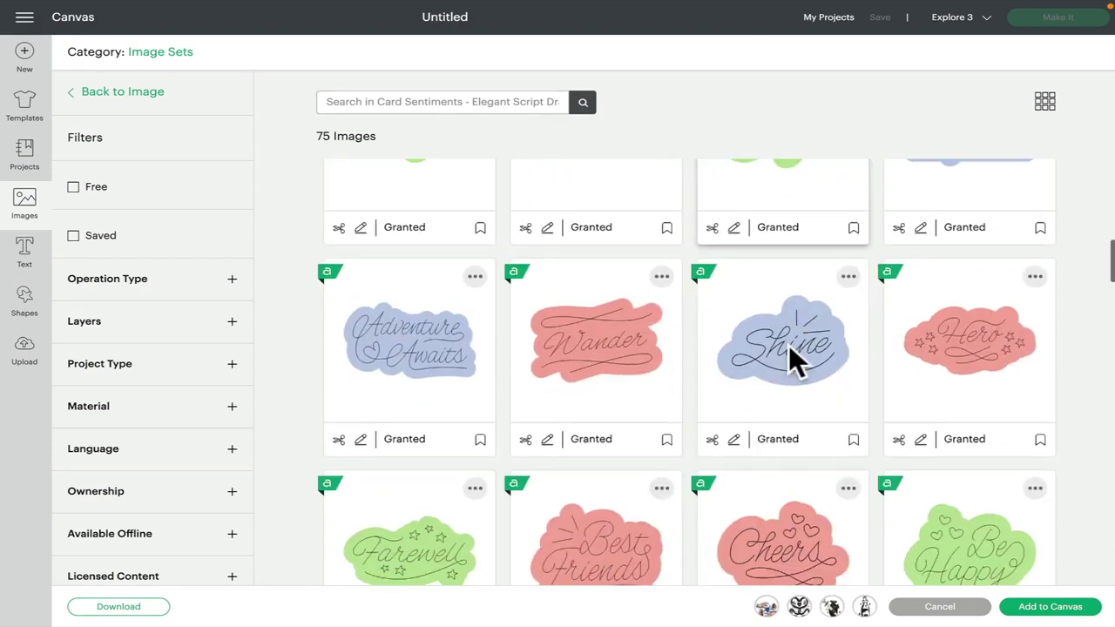
pyautogui.scroll(-8, 790, 350)
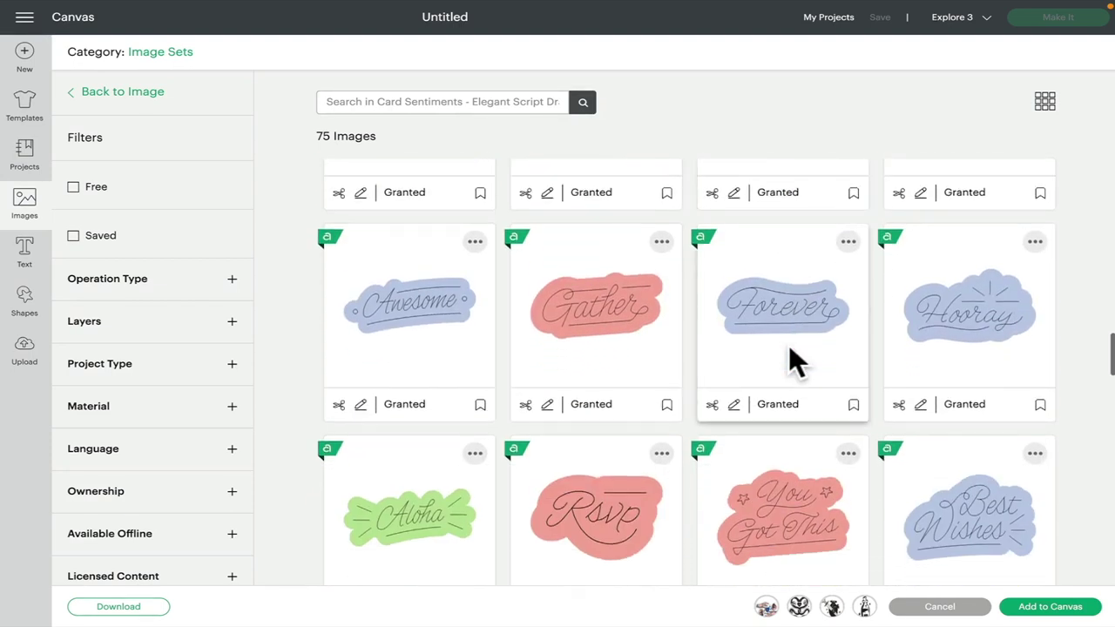
pyautogui.scroll(-12, 790, 350)
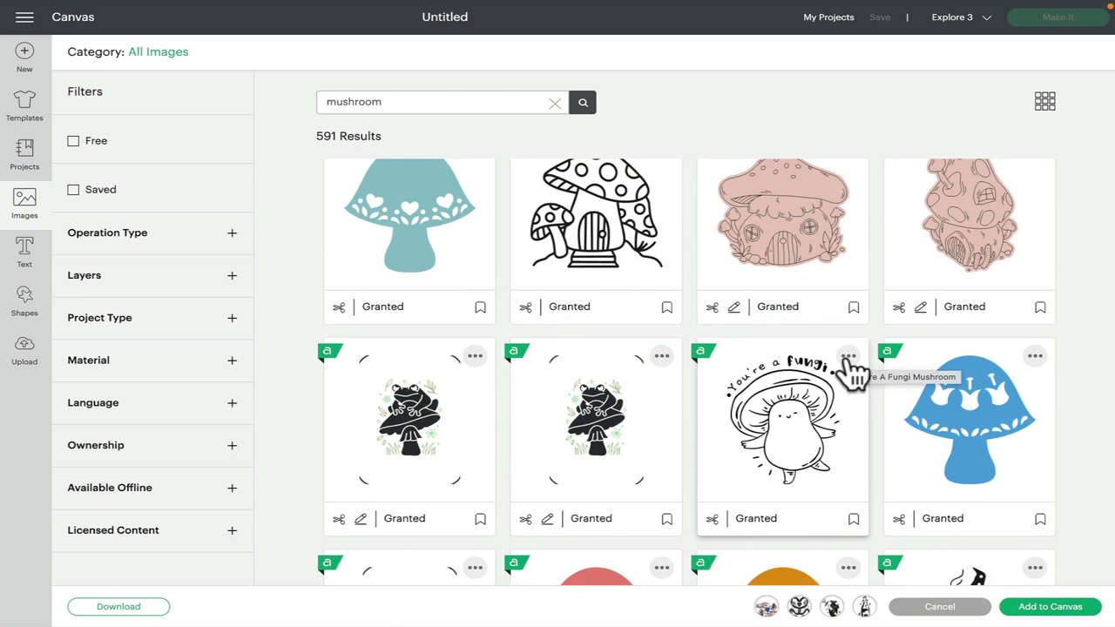
# - List the sets containing the You're A Fungi Mushroom image, revealing Storybook Friend Sentiments (12 Images)
pyautogui.click(849, 357)
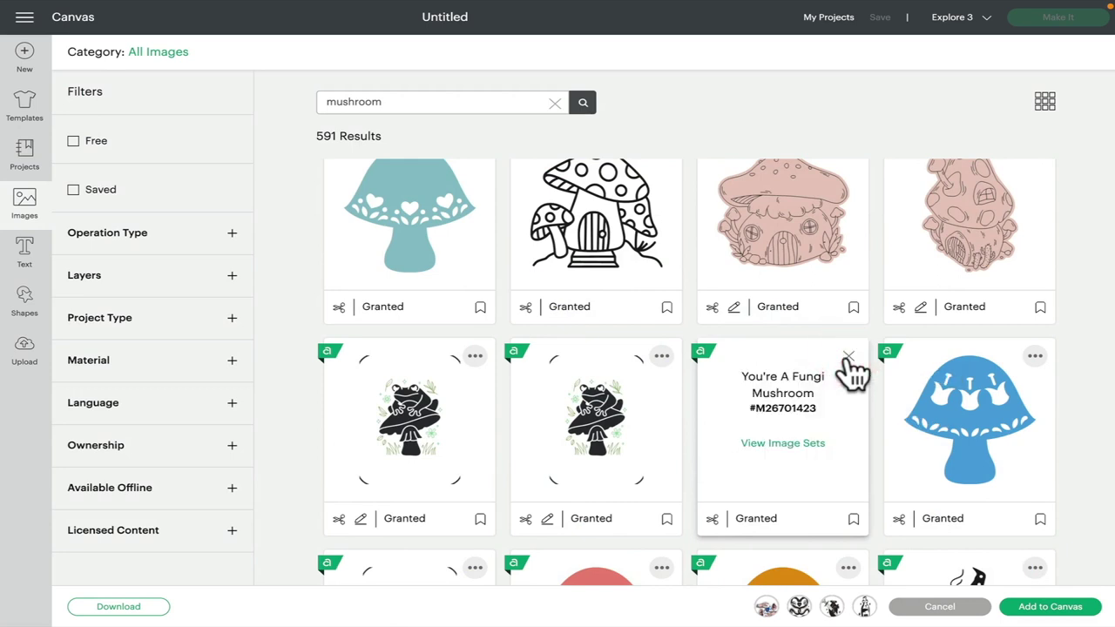
pyautogui.click(795, 446)
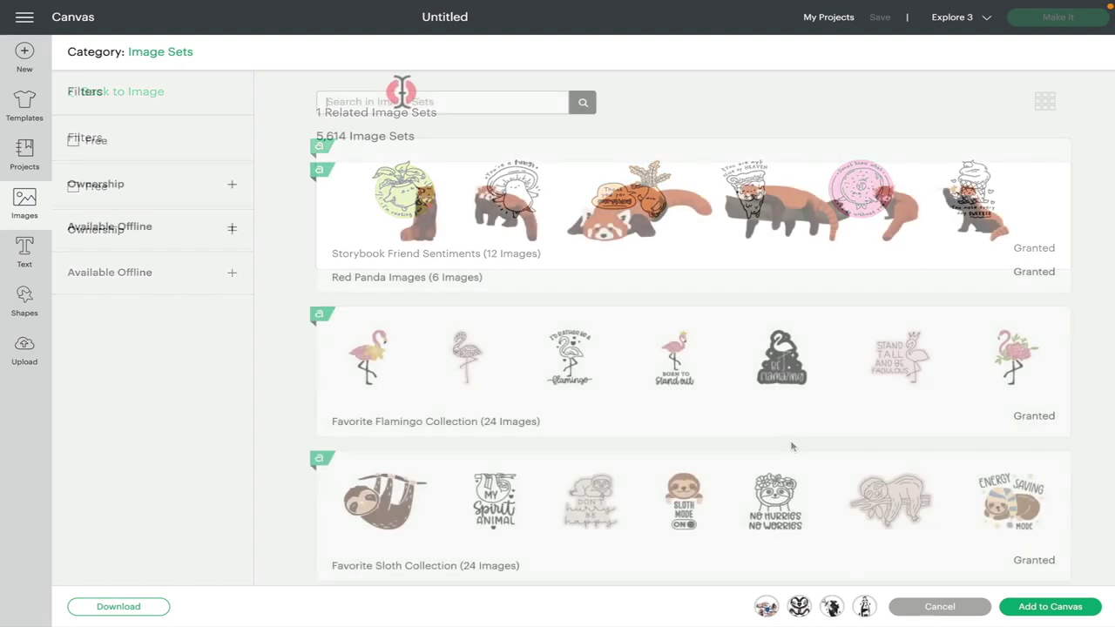
# - Search image sets for 'storybook' and scroll the 15 results, including Storybook Mushroom Sentiments (20 Images)
pyautogui.click(406, 99)
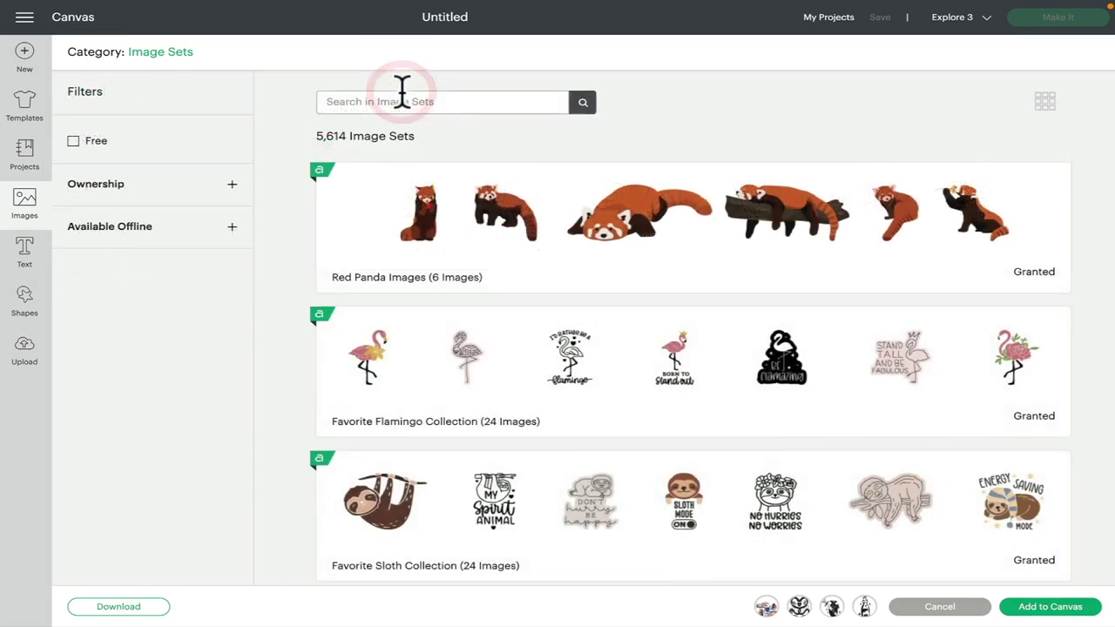
pyautogui.write('sto')
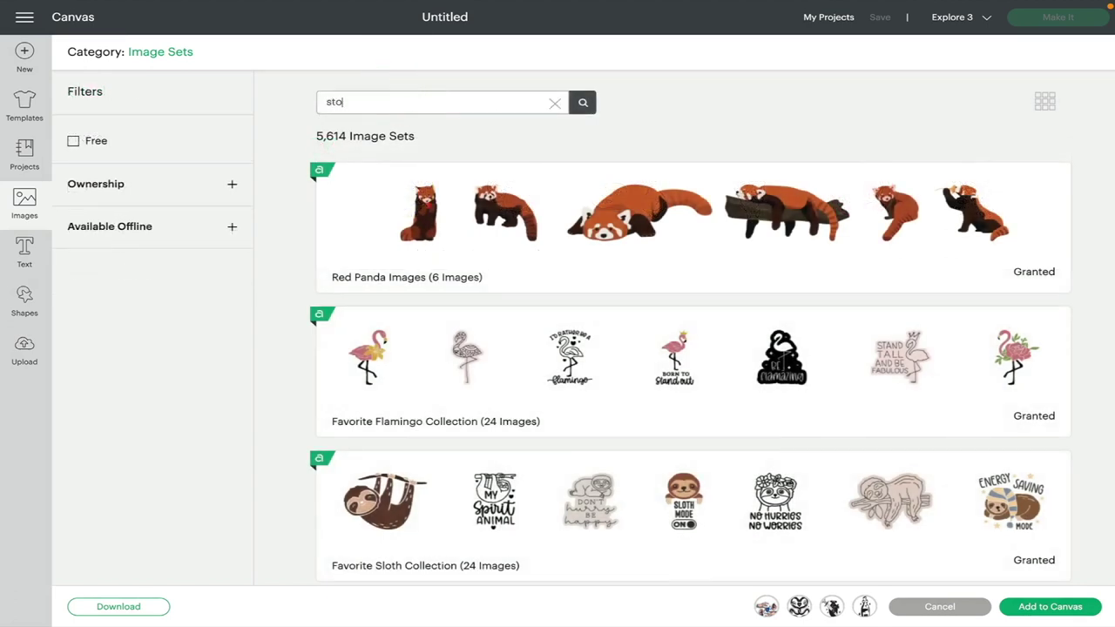
pyautogui.write('rybook')
pyautogui.press('Return')
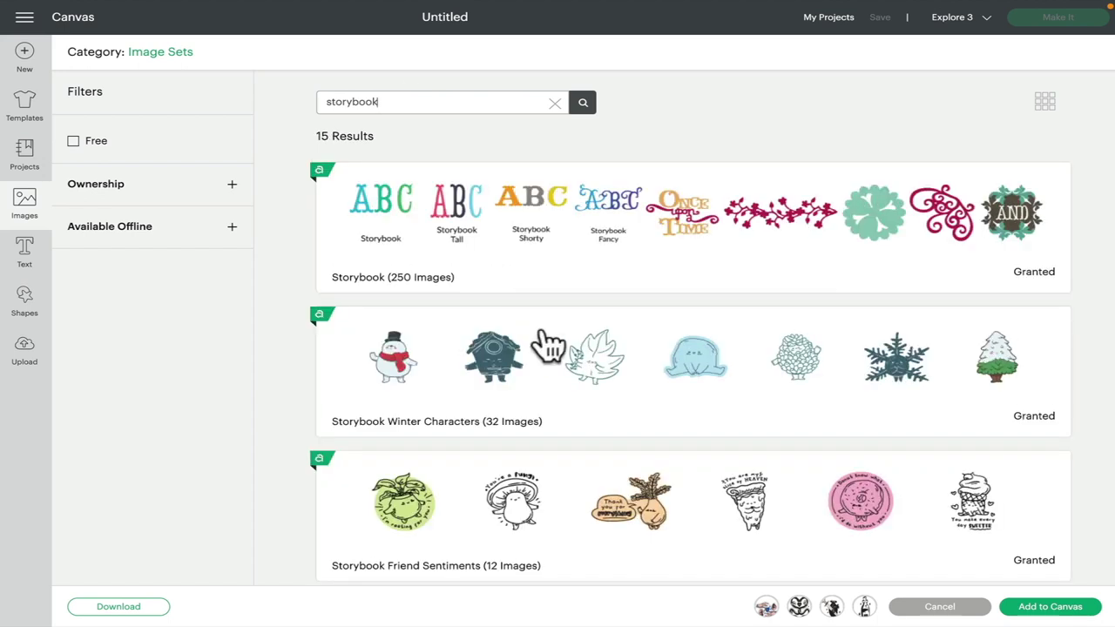
pyautogui.scroll(-2, 567, 378)
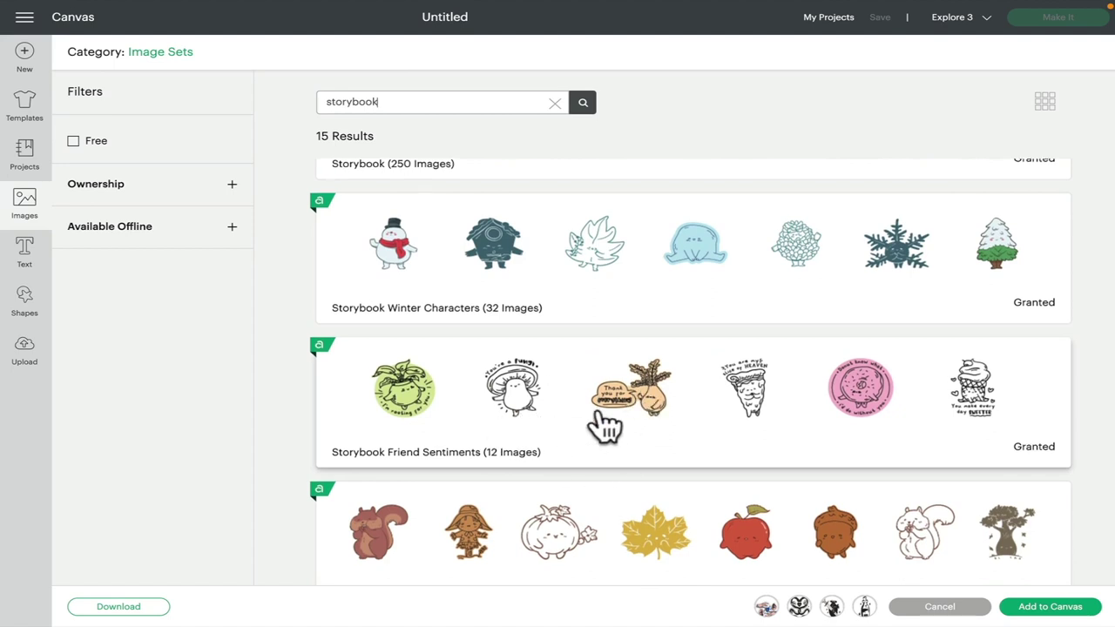
pyautogui.scroll(-3, 605, 424)
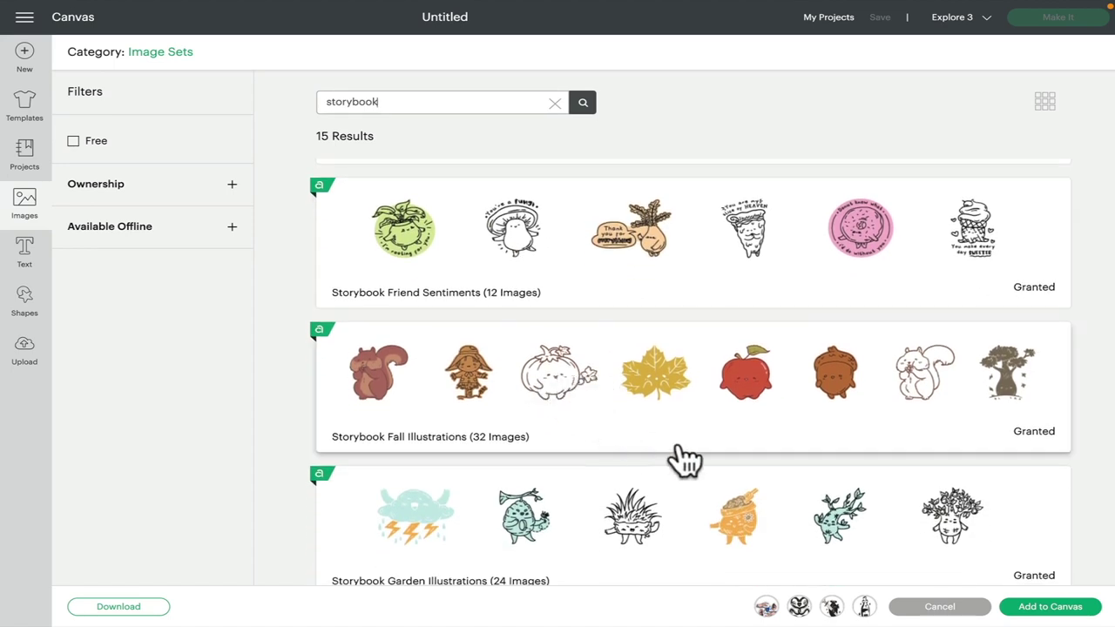
pyautogui.scroll(-4, 677, 455)
pyautogui.scroll(-3, 685, 459)
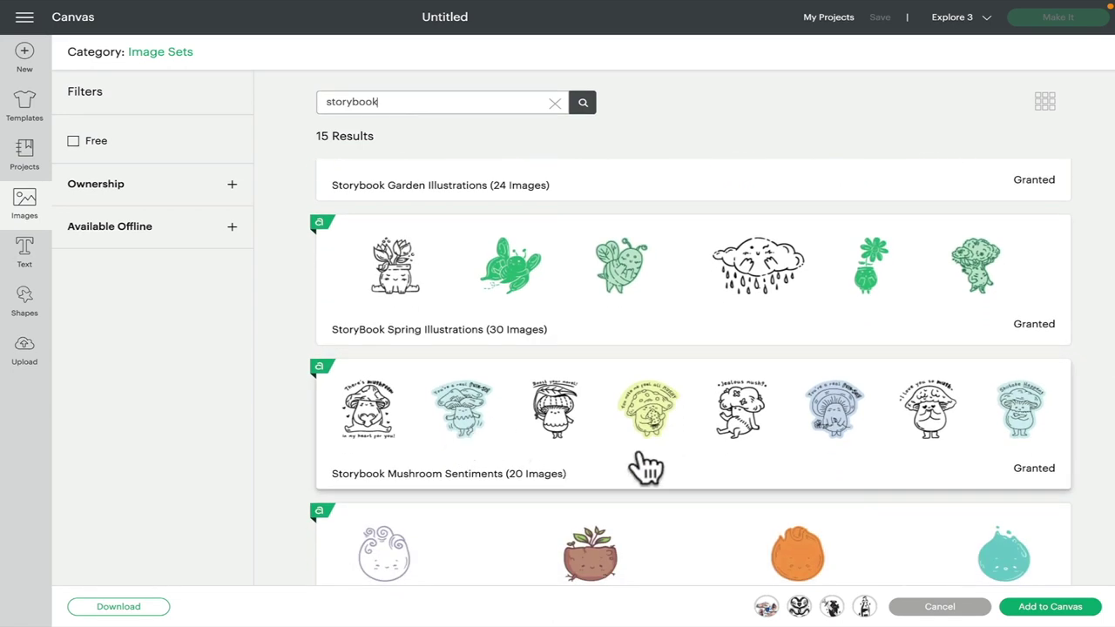
pyautogui.scroll(-1, 642, 468)
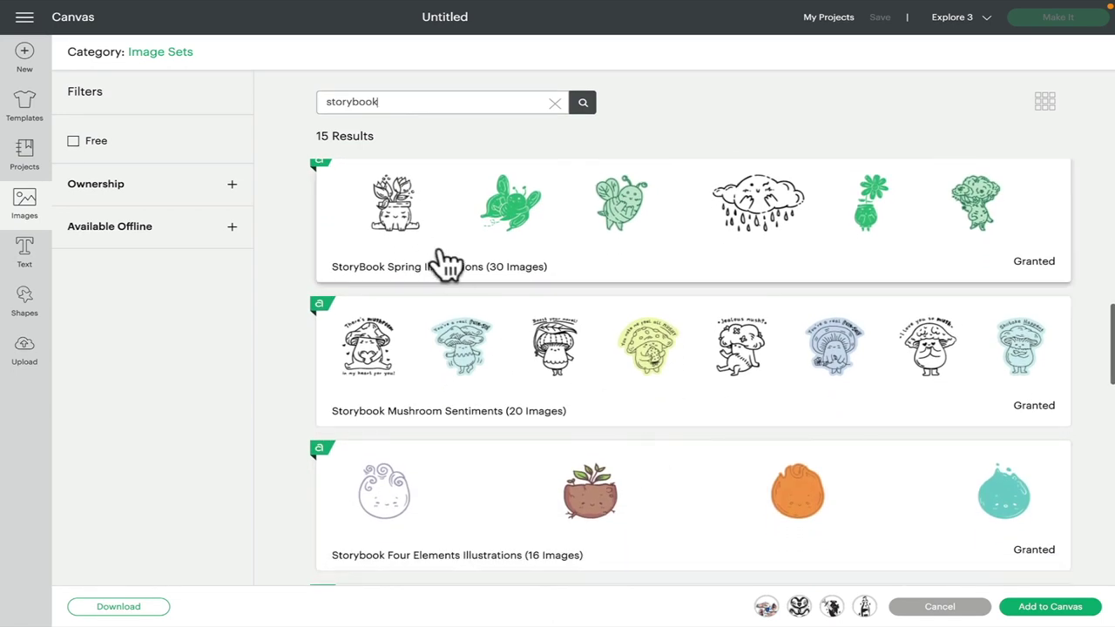
pyautogui.scroll(-3, 633, 520)
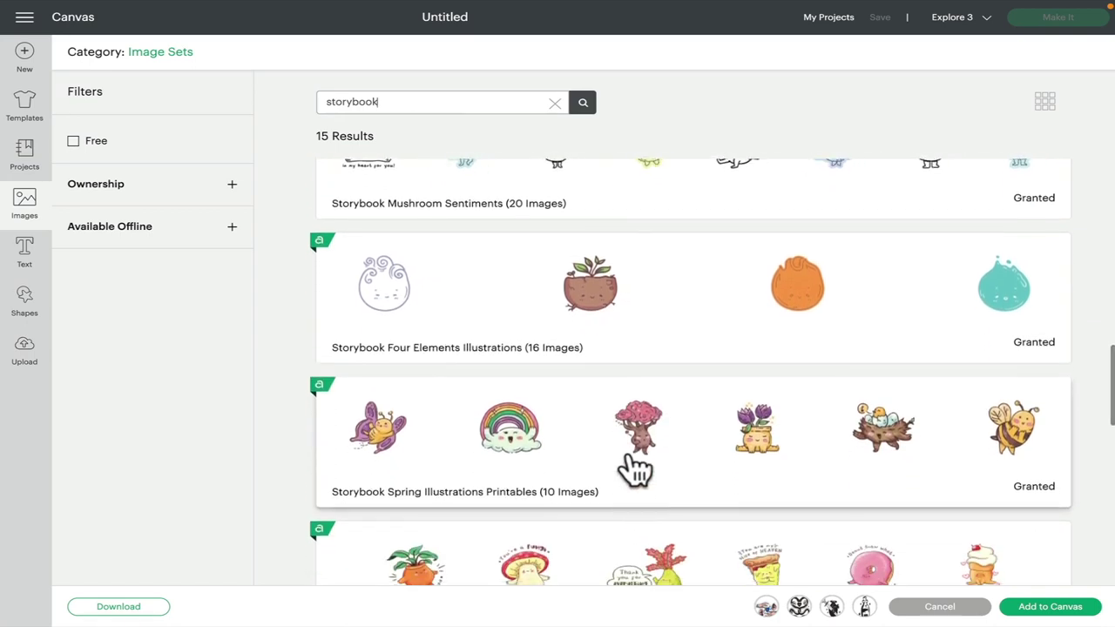
pyautogui.scroll(-3, 634, 468)
pyautogui.scroll(-5, 636, 468)
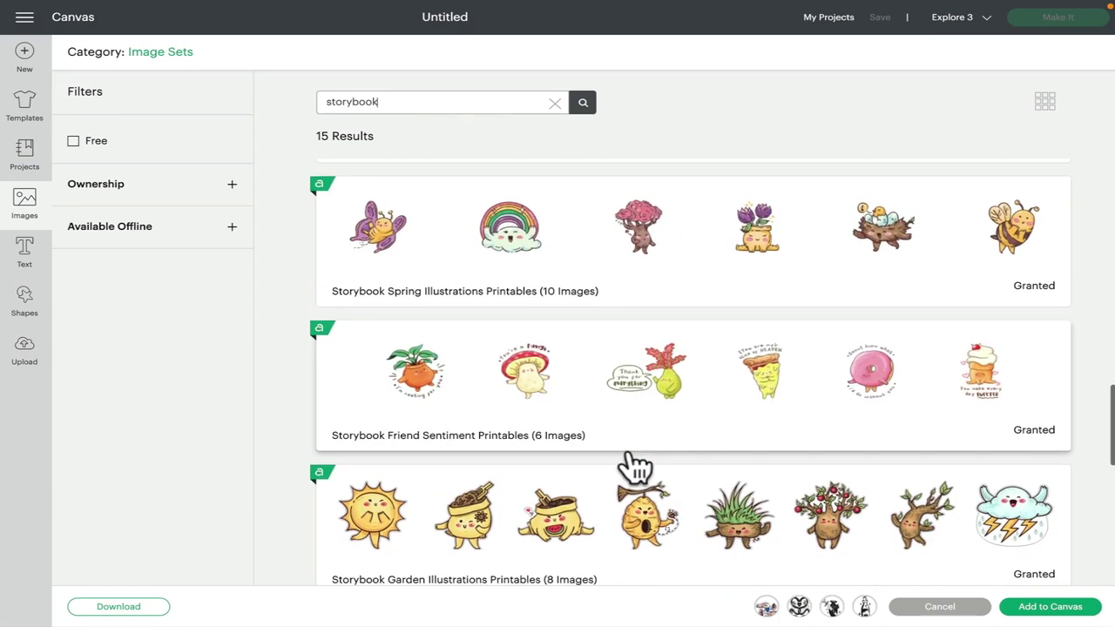
pyautogui.scroll(-3, 636, 468)
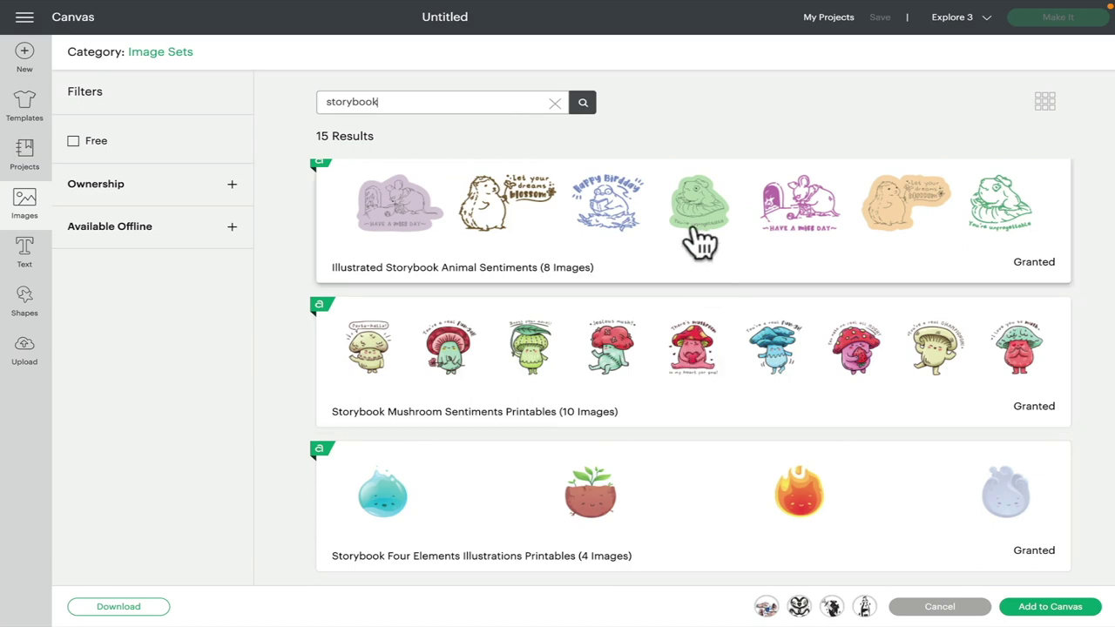
pyautogui.scroll(3, 699, 241)
pyautogui.scroll(8, 700, 241)
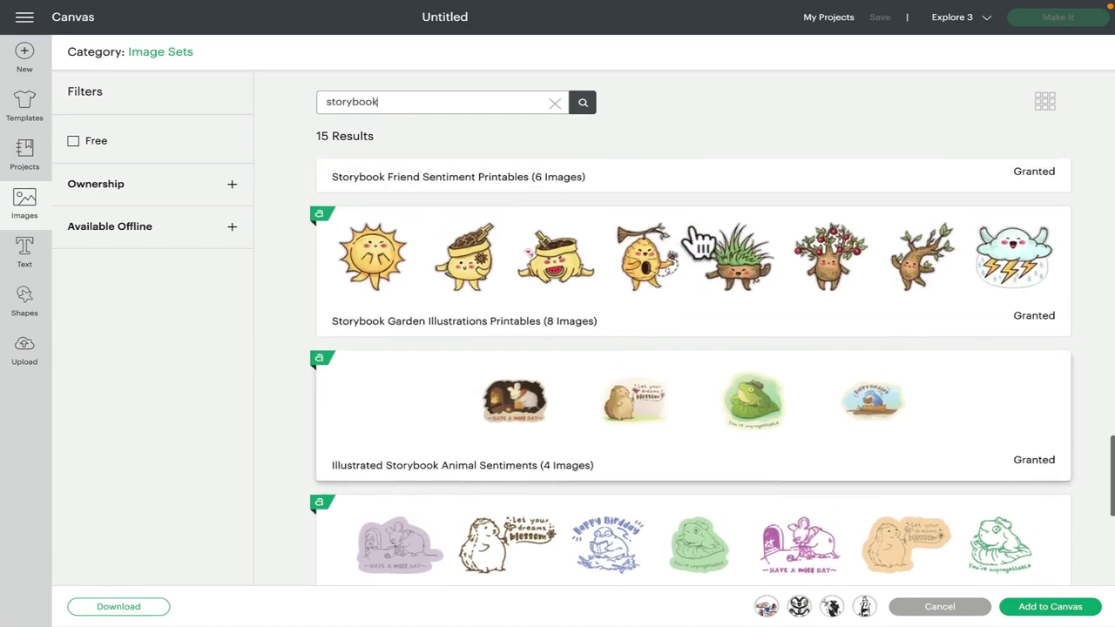
pyautogui.scroll(8, 700, 241)
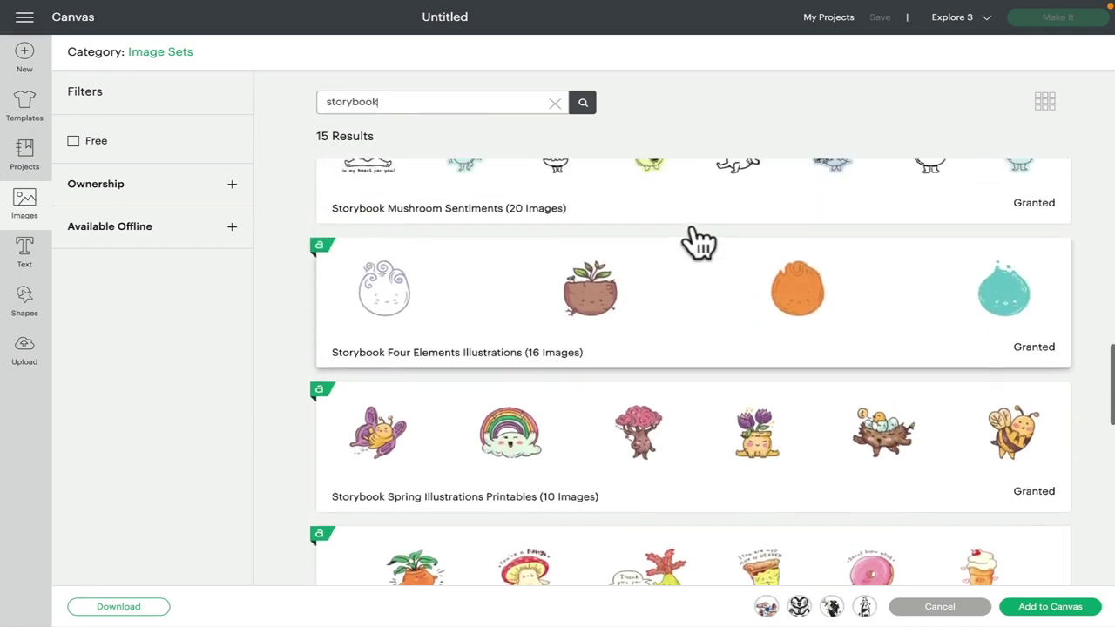
pyautogui.scroll(5, 700, 241)
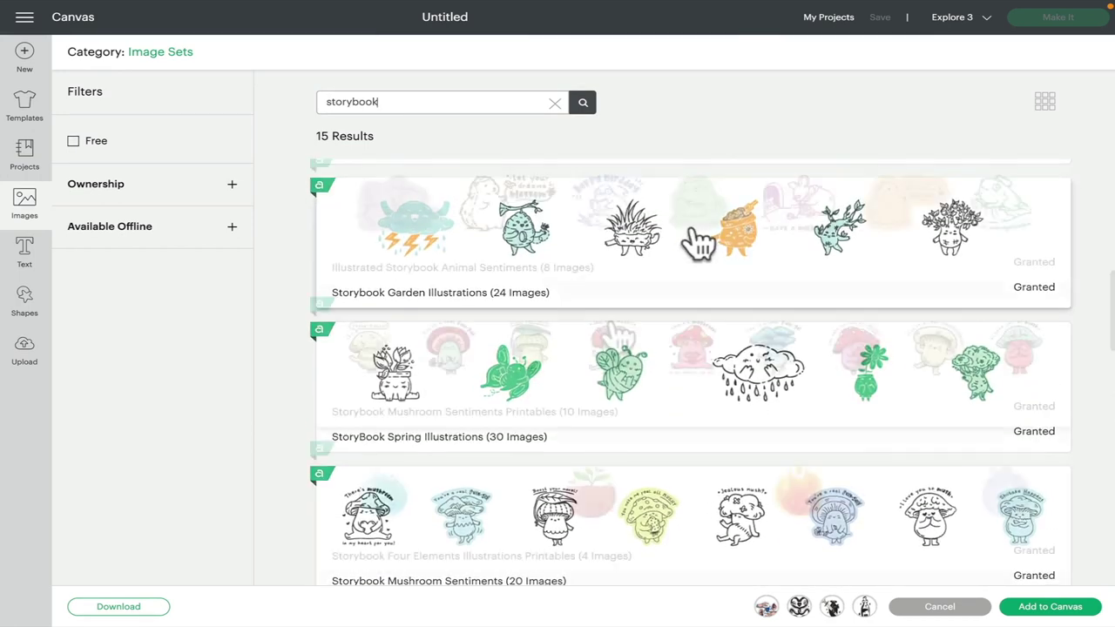